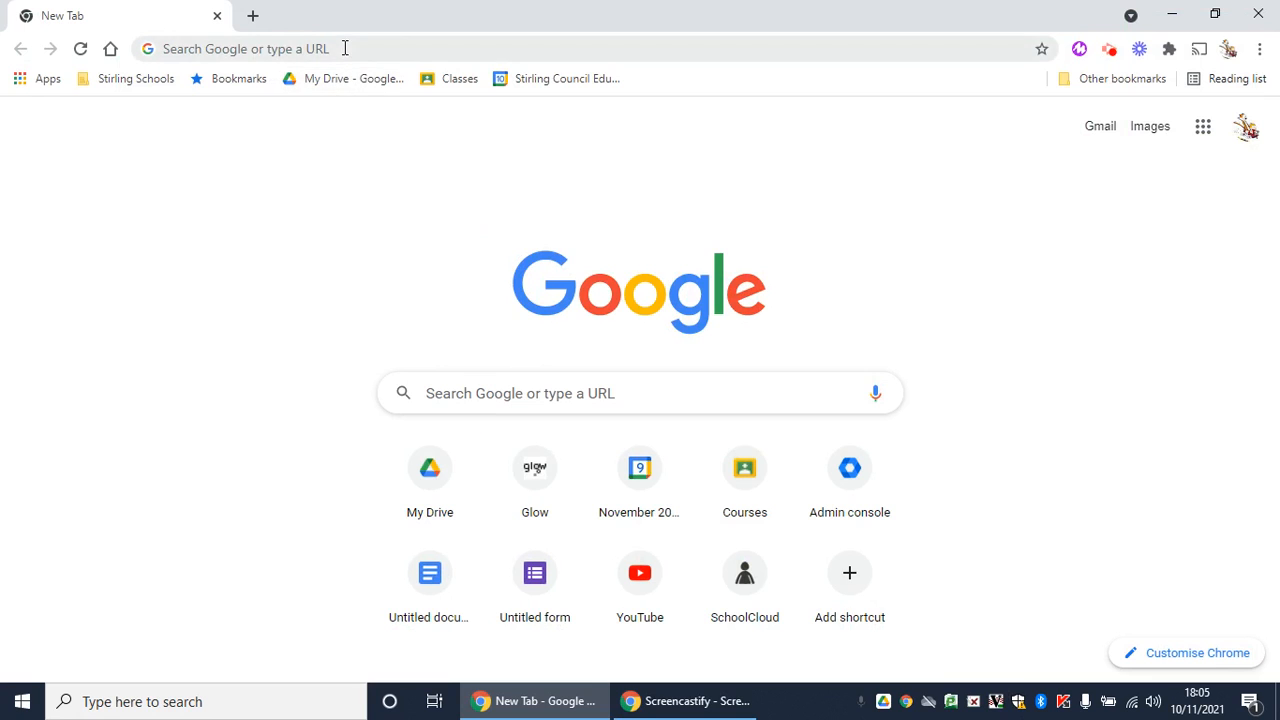
Create a new blank form by going to forms.new in the address bar
left_click(345, 48)
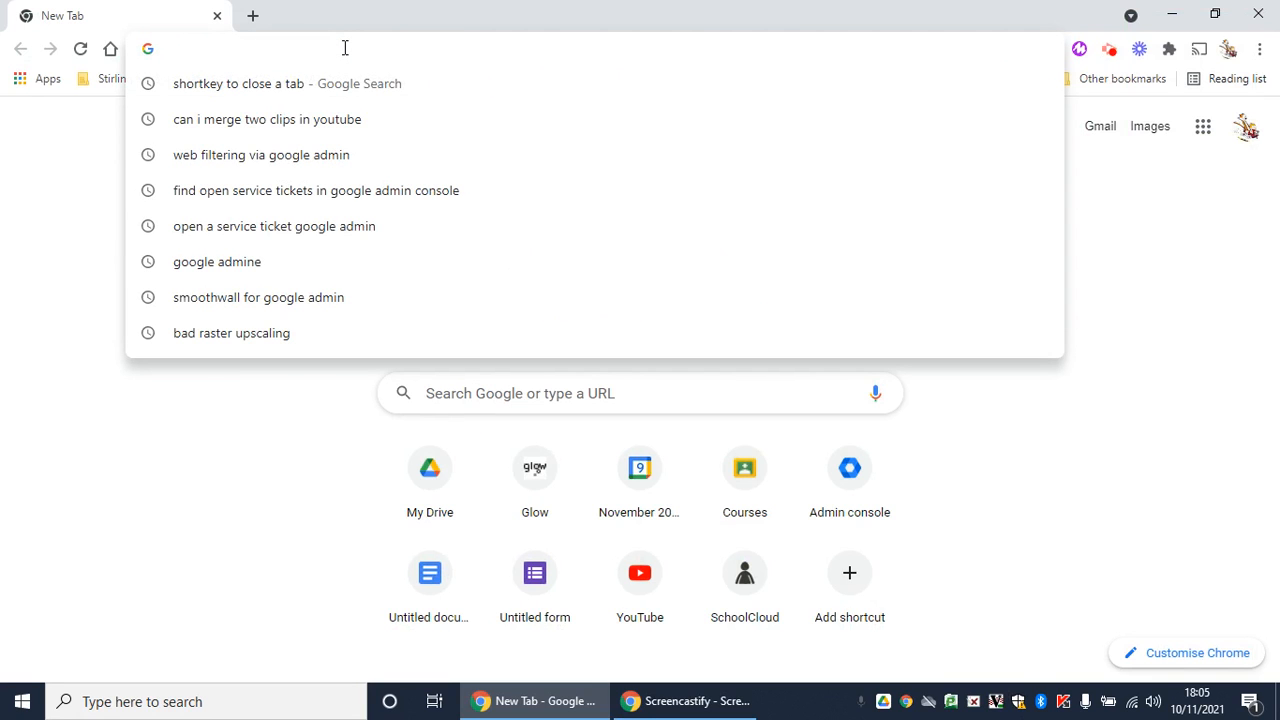
type("forms.")
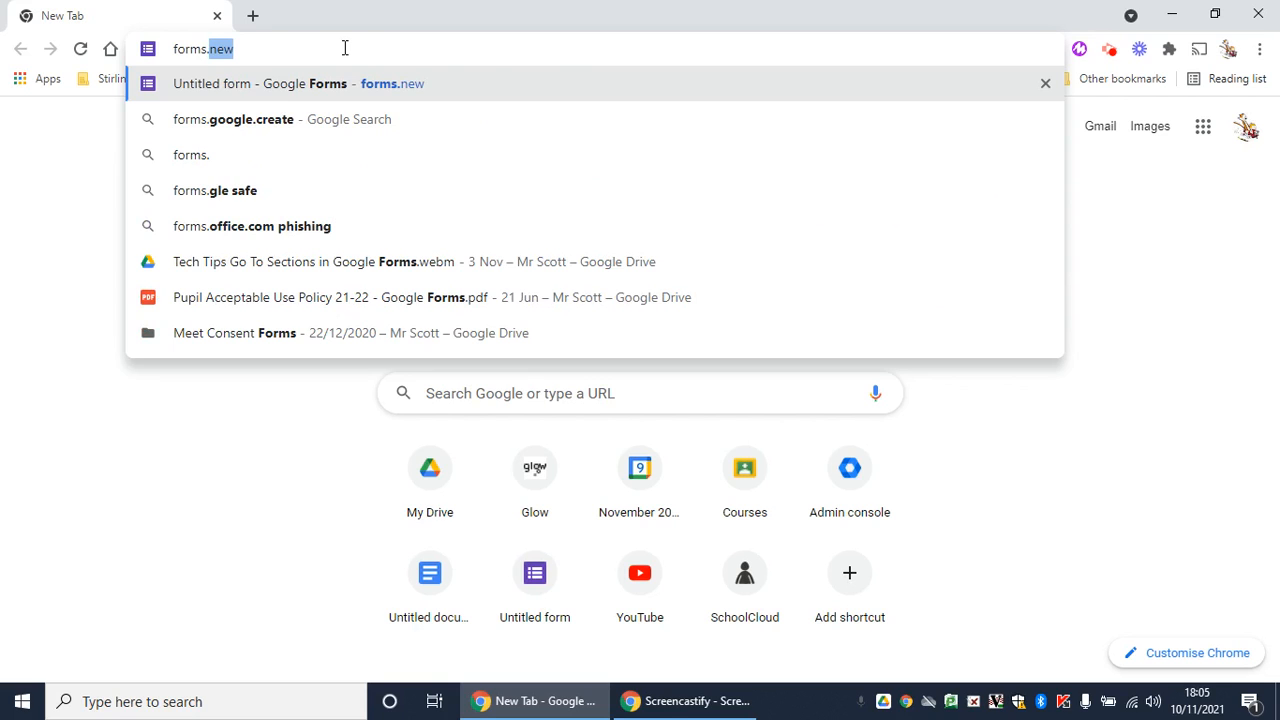
key("Return")
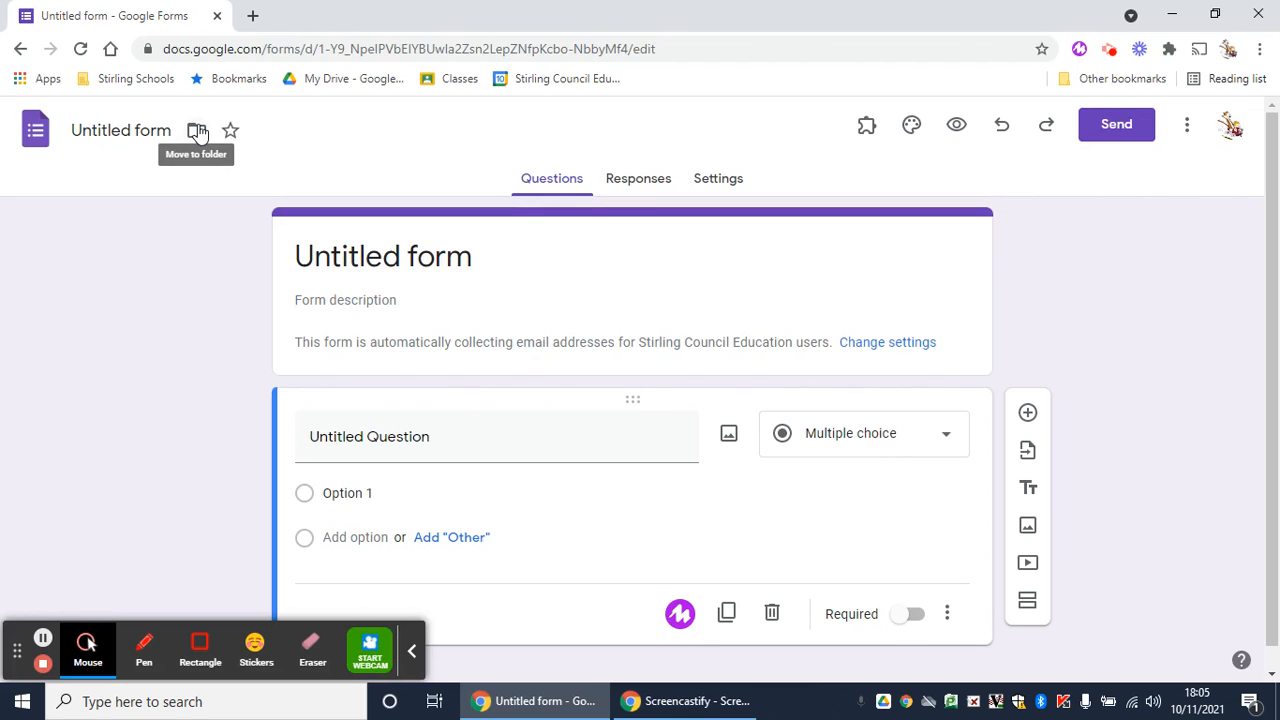
In a new tab, open My Drive and browse the Google Forms options for creating a new form
left_click(253, 16)
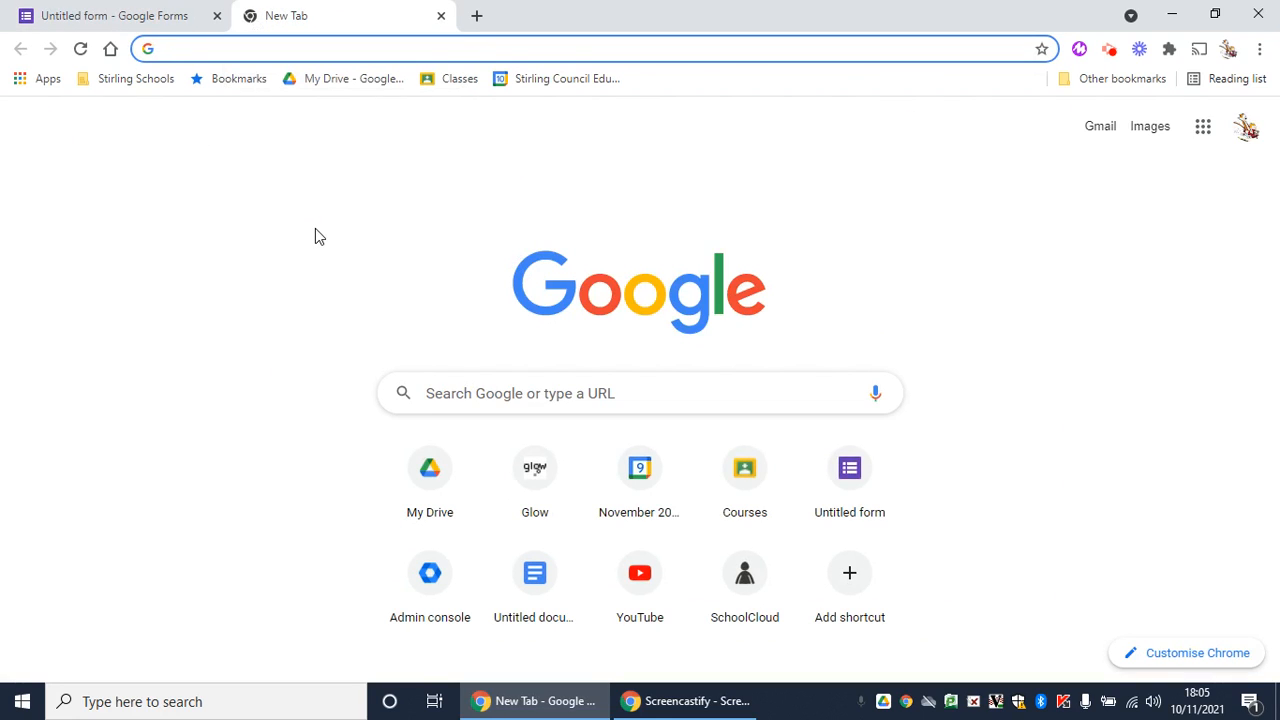
left_click(1203, 130)
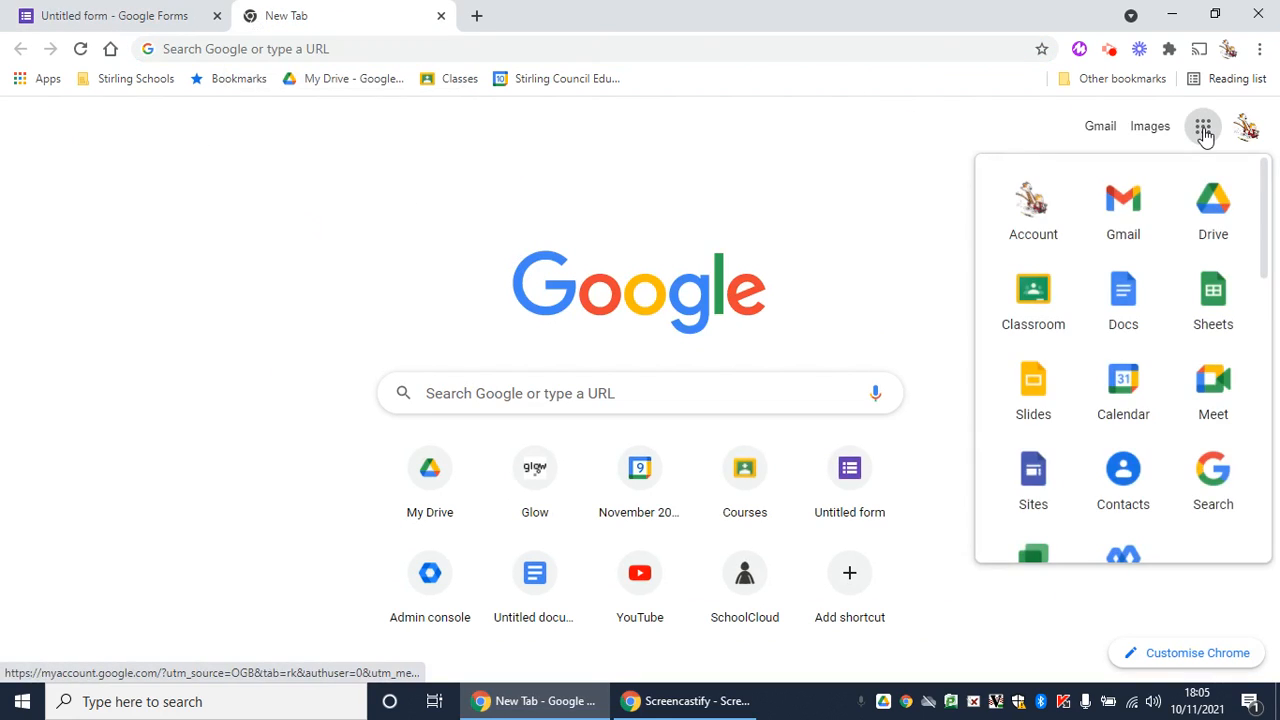
left_click(356, 88)
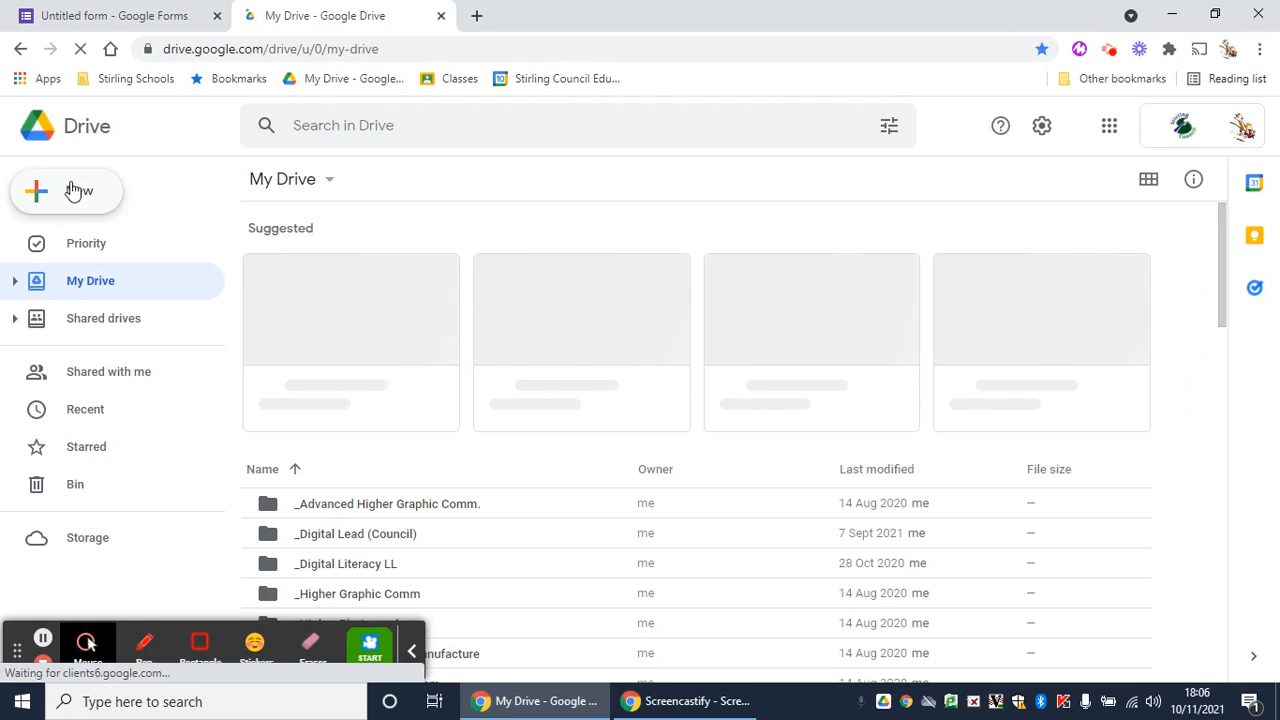
left_click(72, 190)
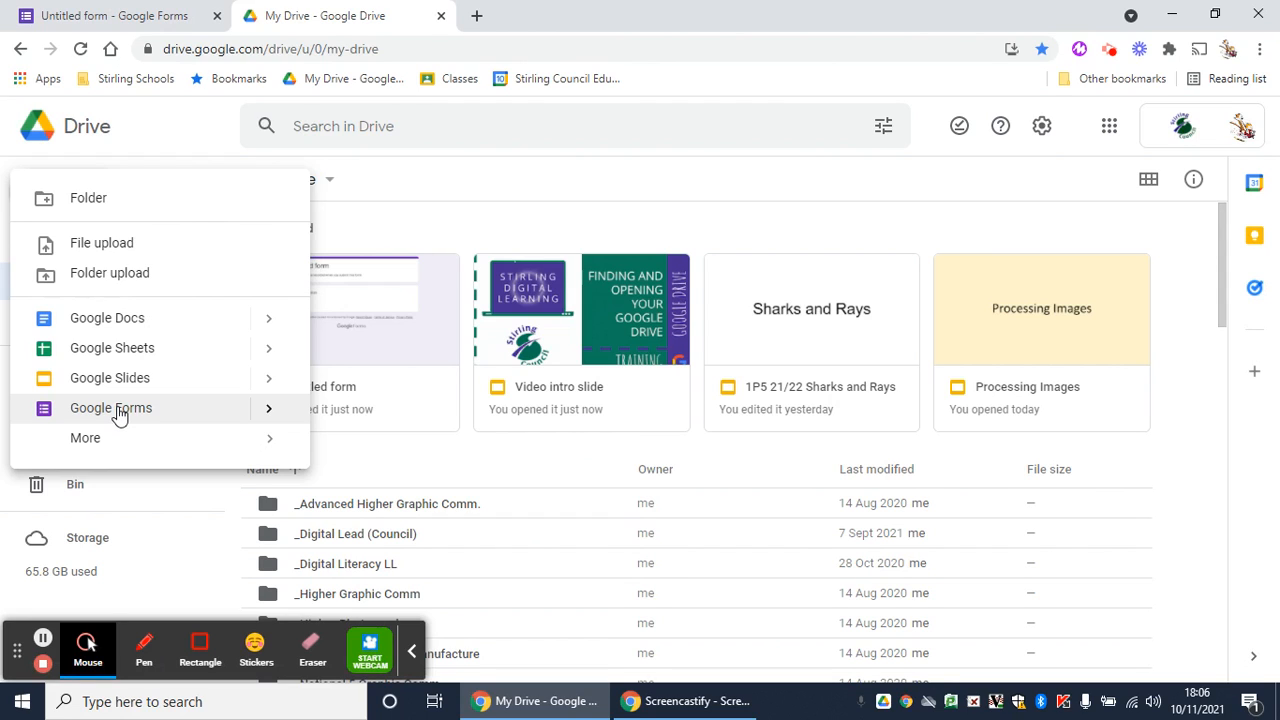
mouse_move(271, 410)
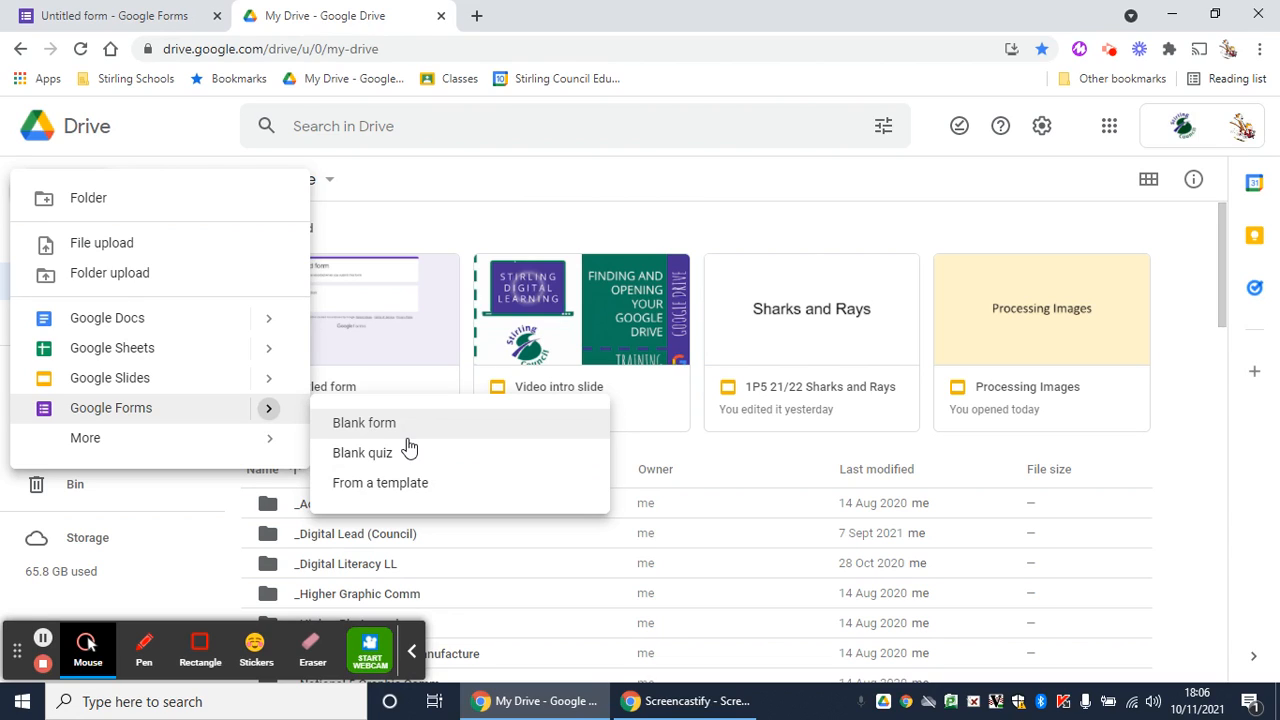
Open the Forms home page from the Google apps launcher in another new tab
left_click(476, 15)
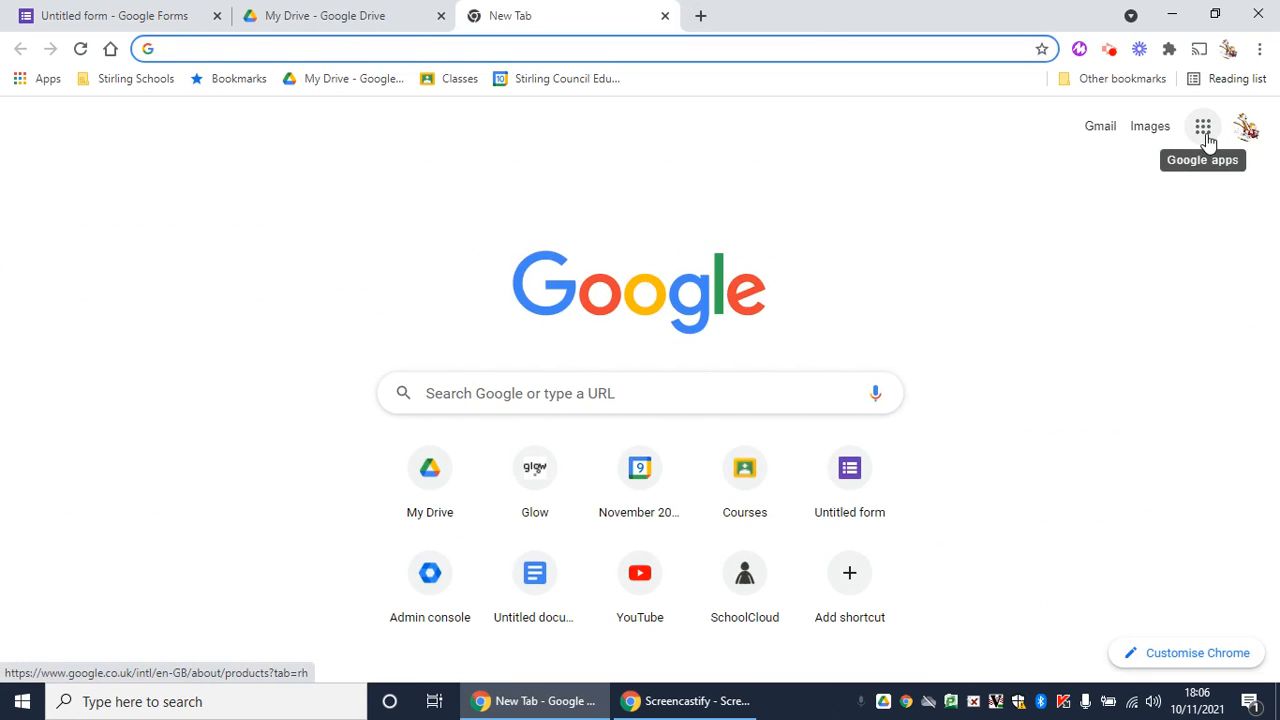
left_click(1205, 130)
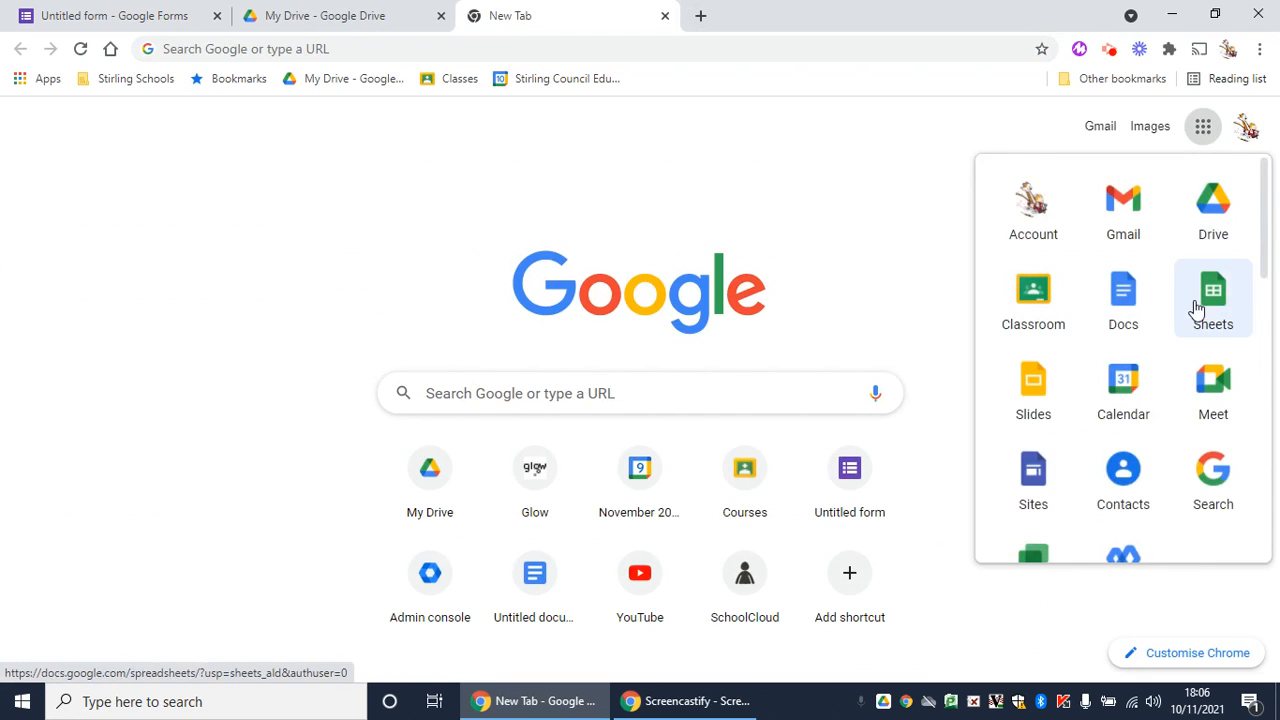
scroll(1197, 310, "down", 3)
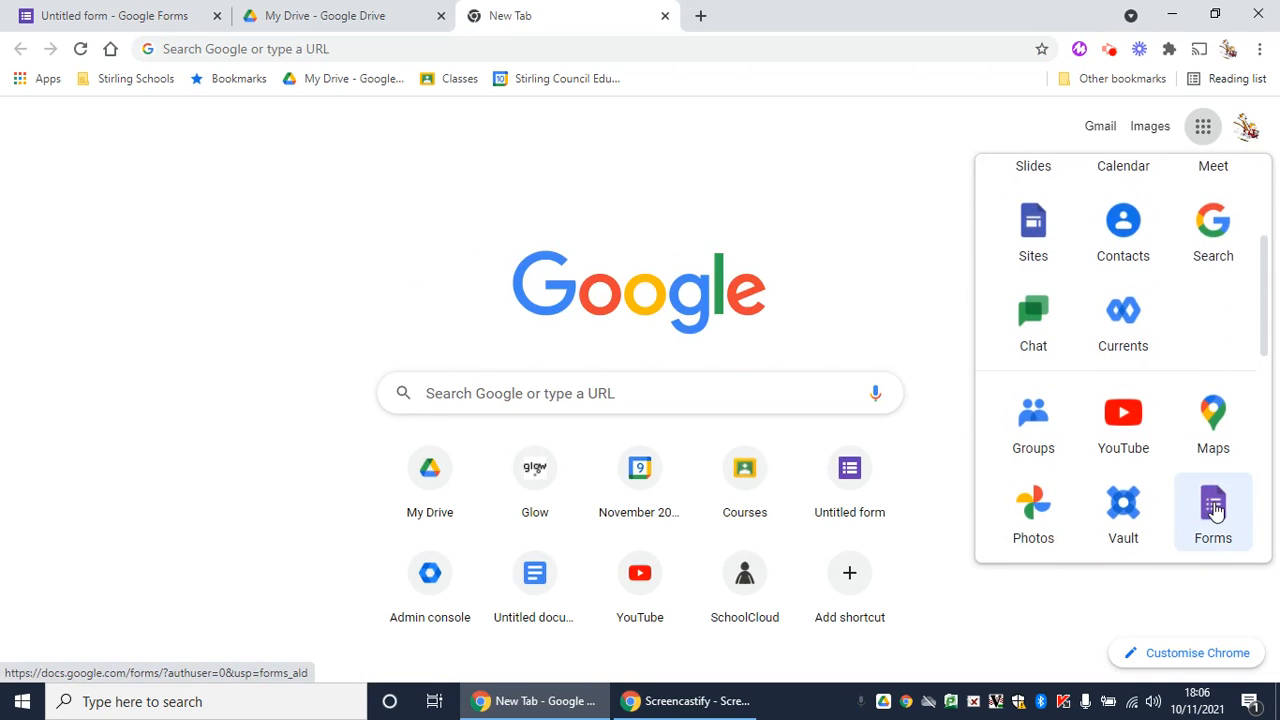
left_click(1214, 510)
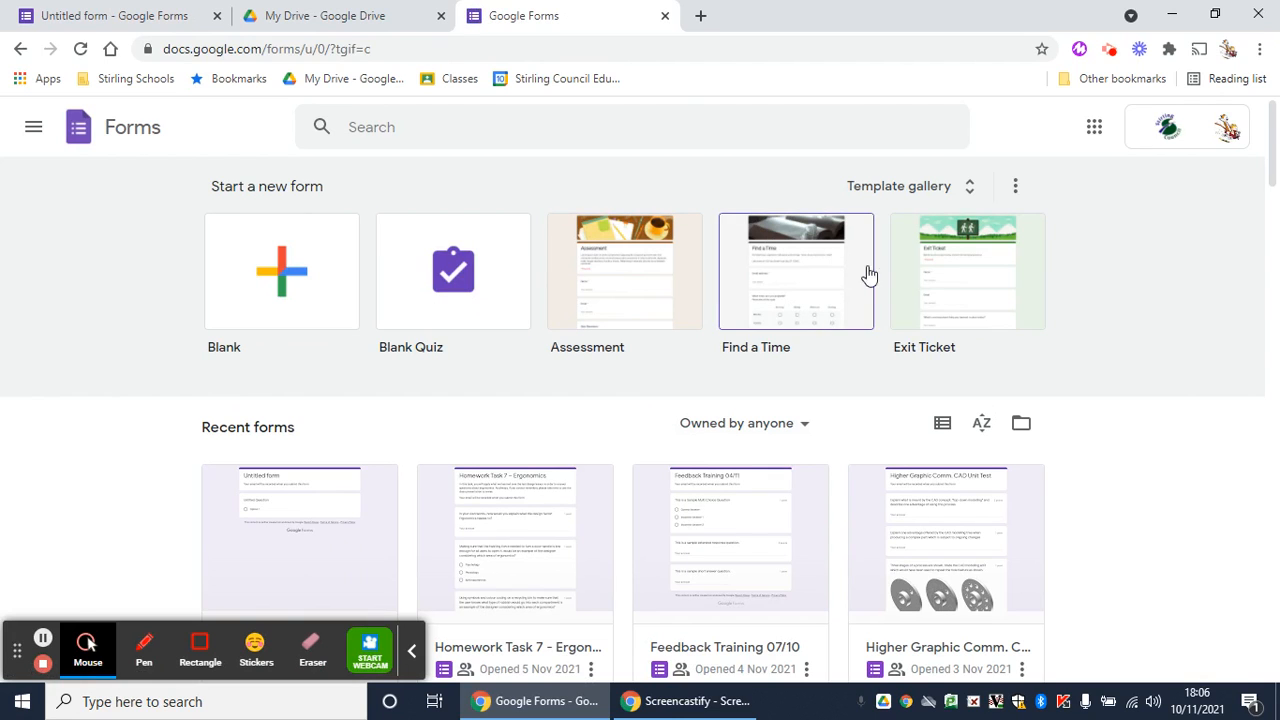
Browse the Forms template gallery, then return to the Forms home page
left_click(968, 190)
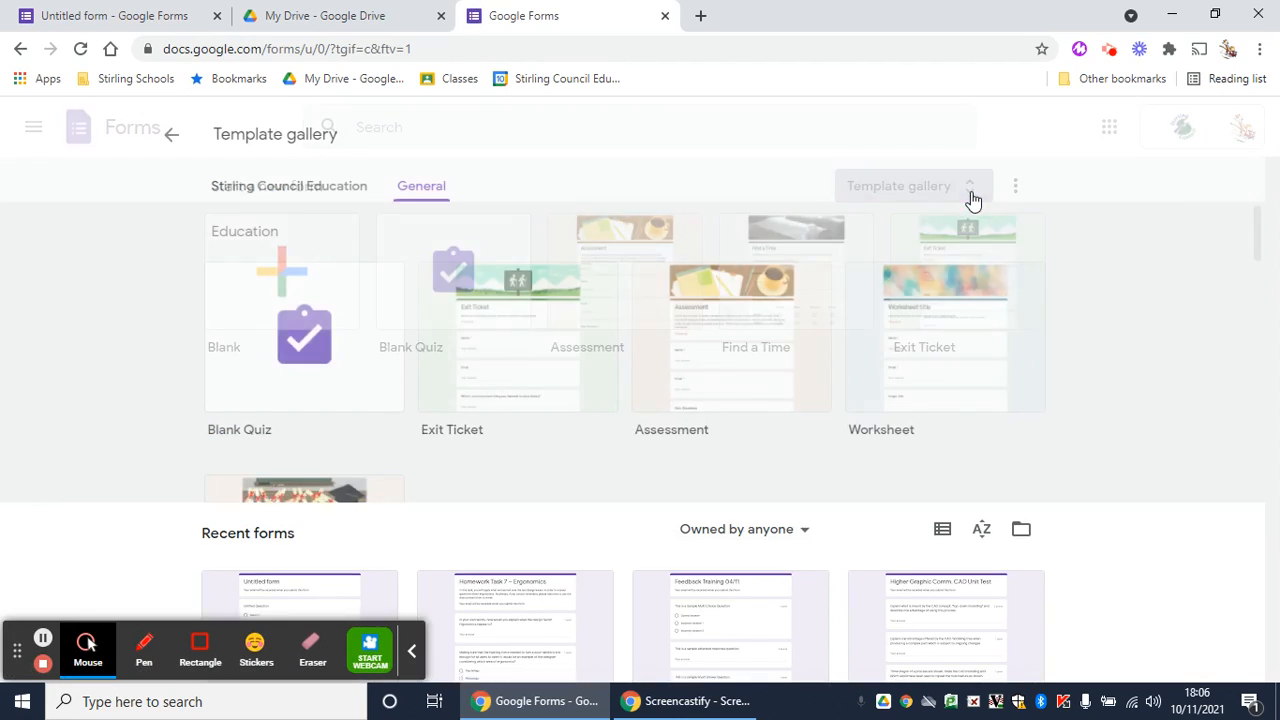
scroll(688, 438, "down", 2)
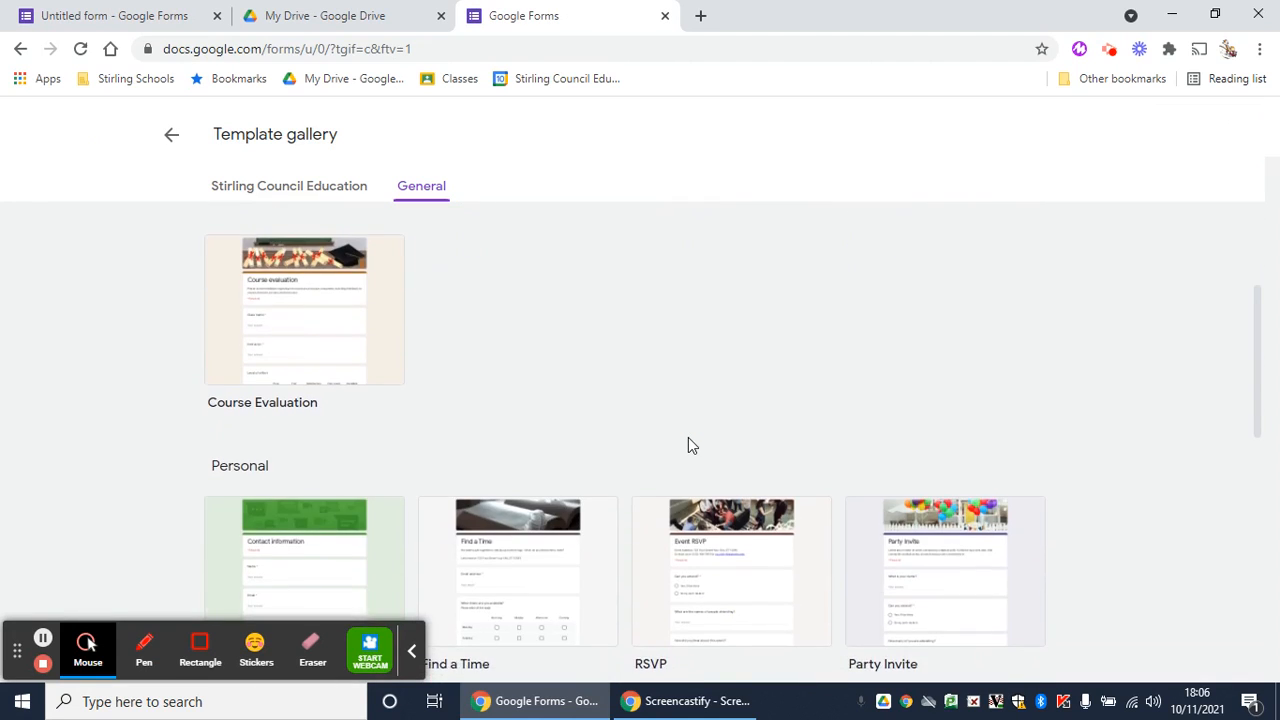
scroll(686, 446, "down", 3)
scroll(686, 446, "up", 5)
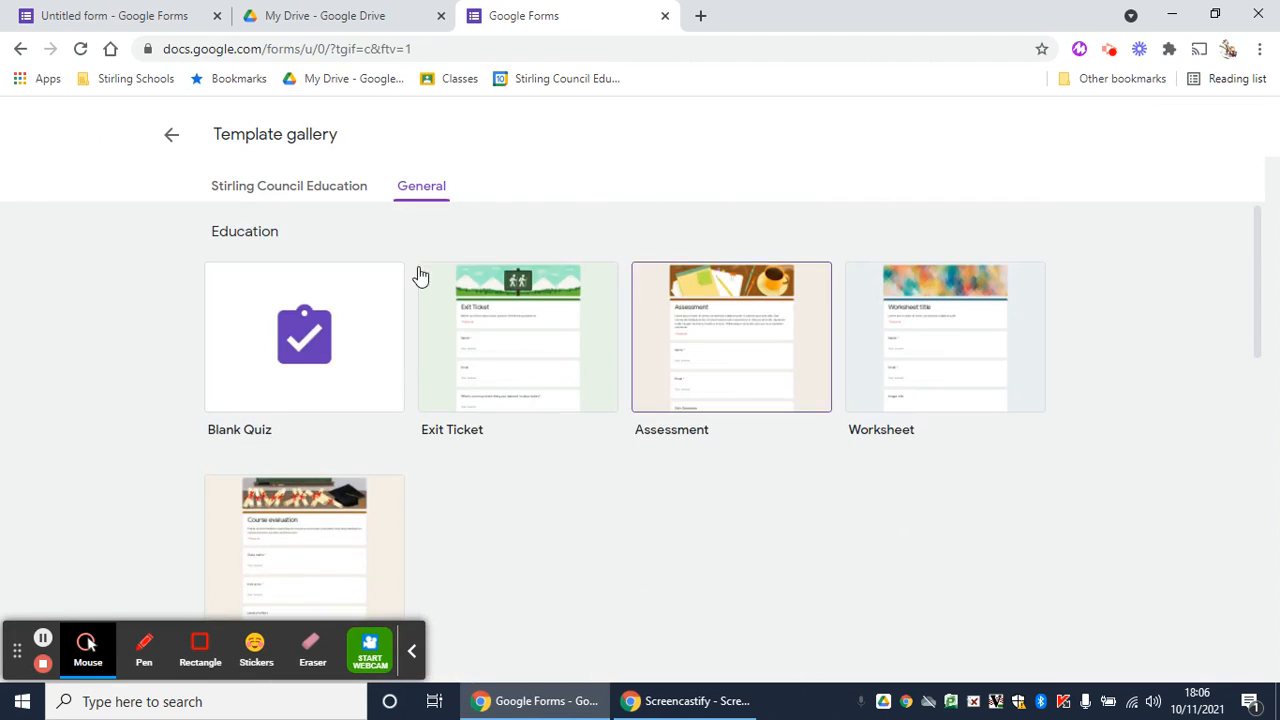
left_click(176, 135)
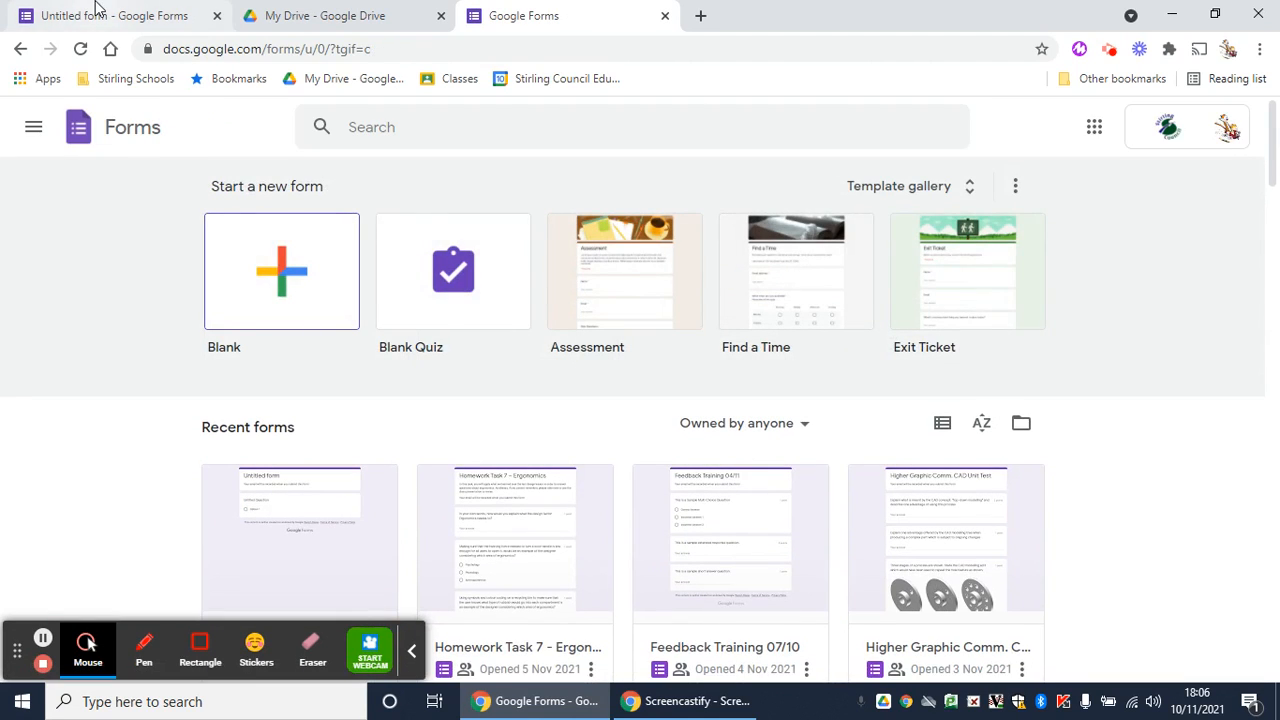
Return to the blank form and rename its title to Form
left_click(97, 8)
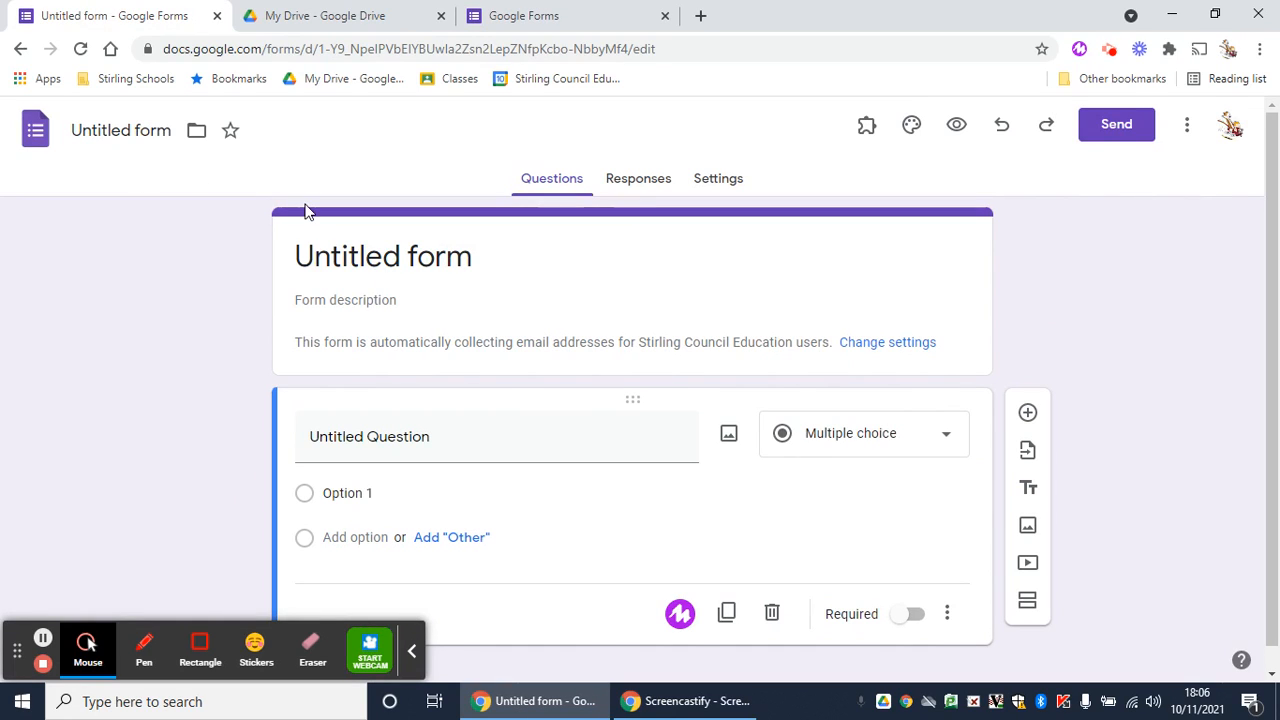
left_click(383, 268)
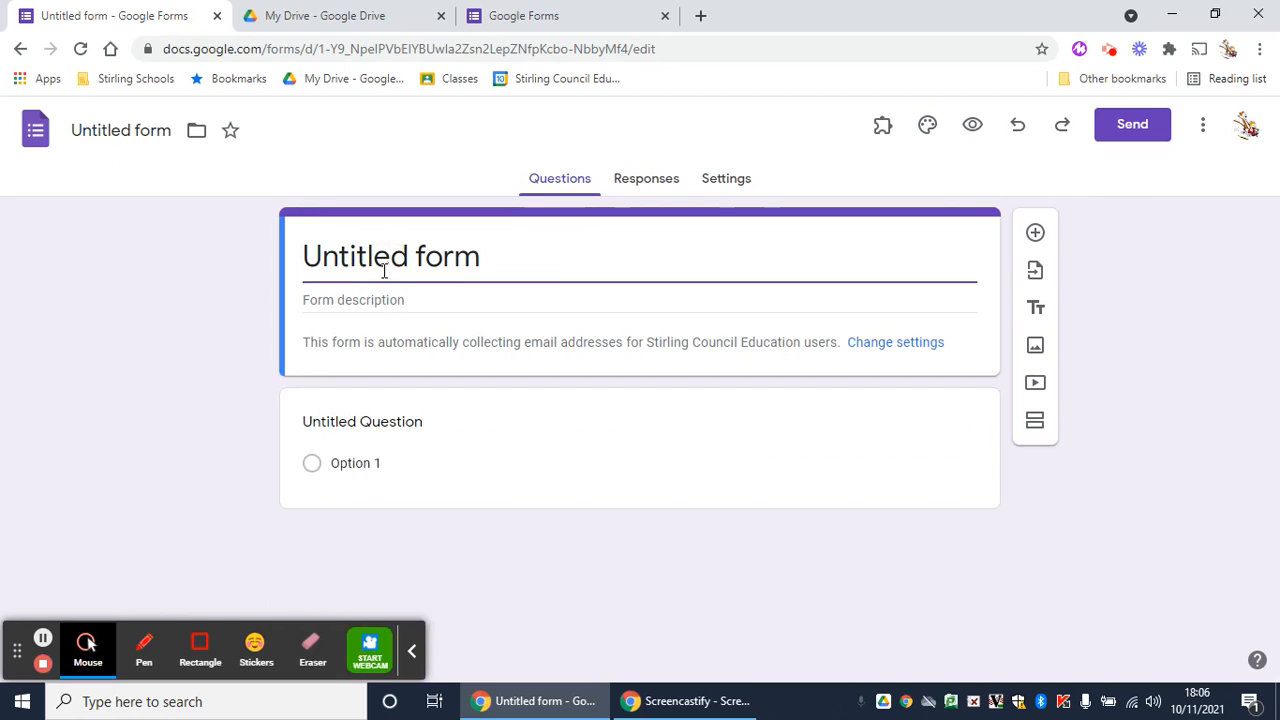
triple_click(381, 268)
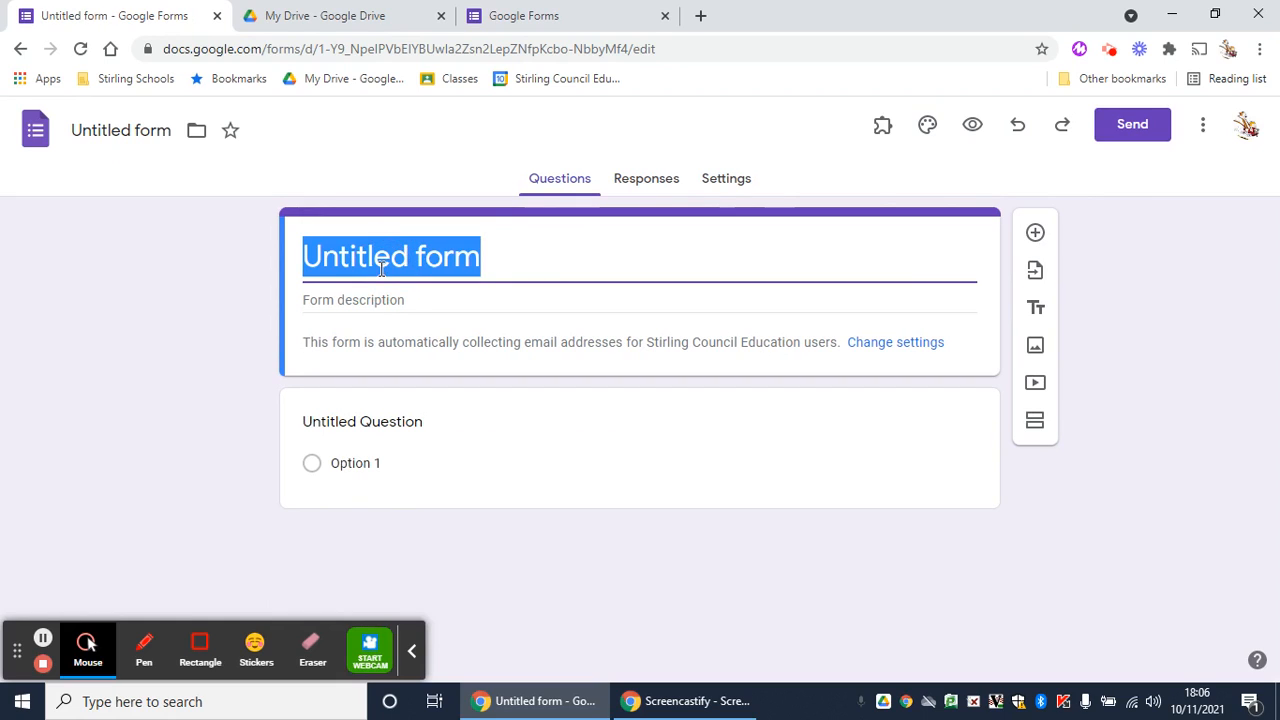
type("Form")
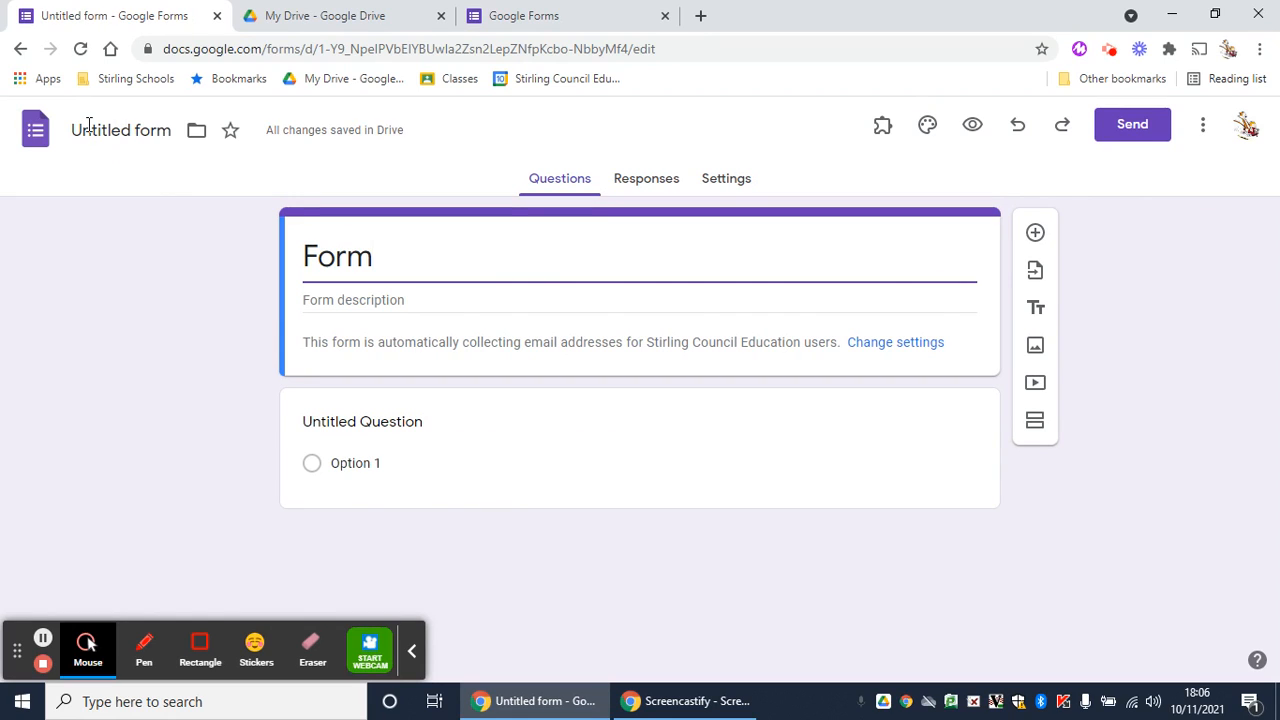
Add a new multiple-choice question below the form header
left_click(90, 126)
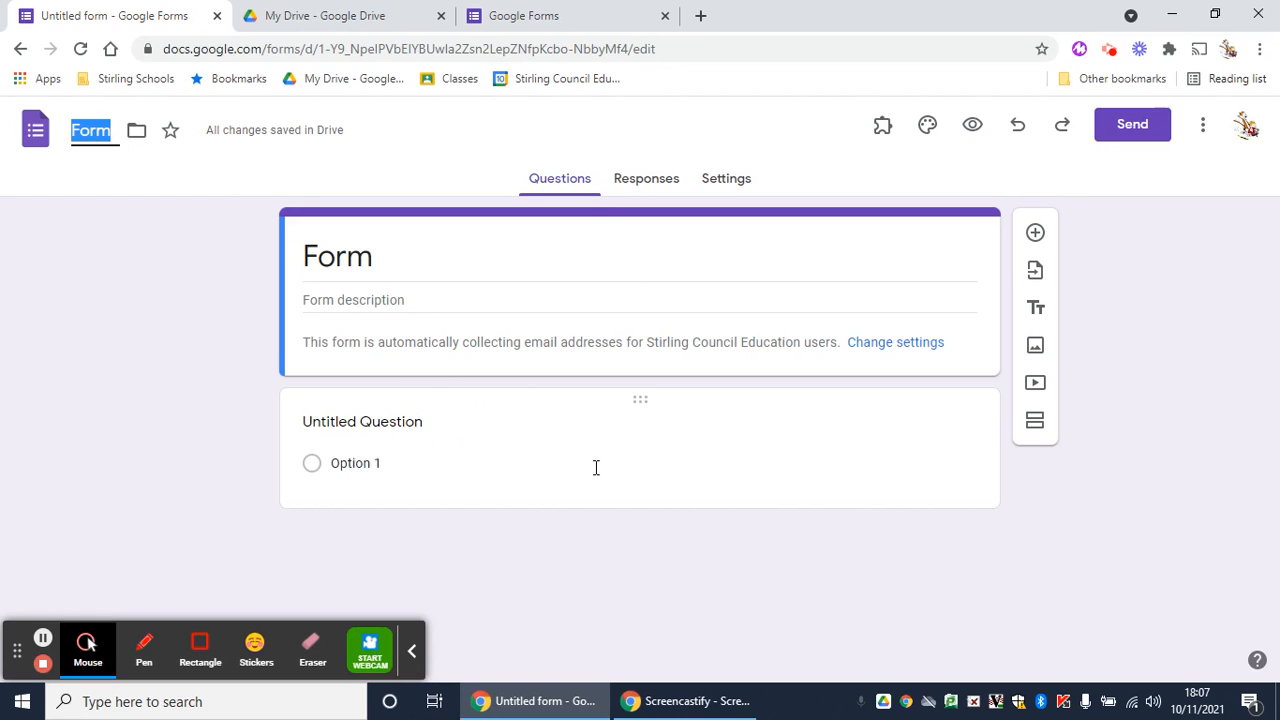
left_click(1036, 233)
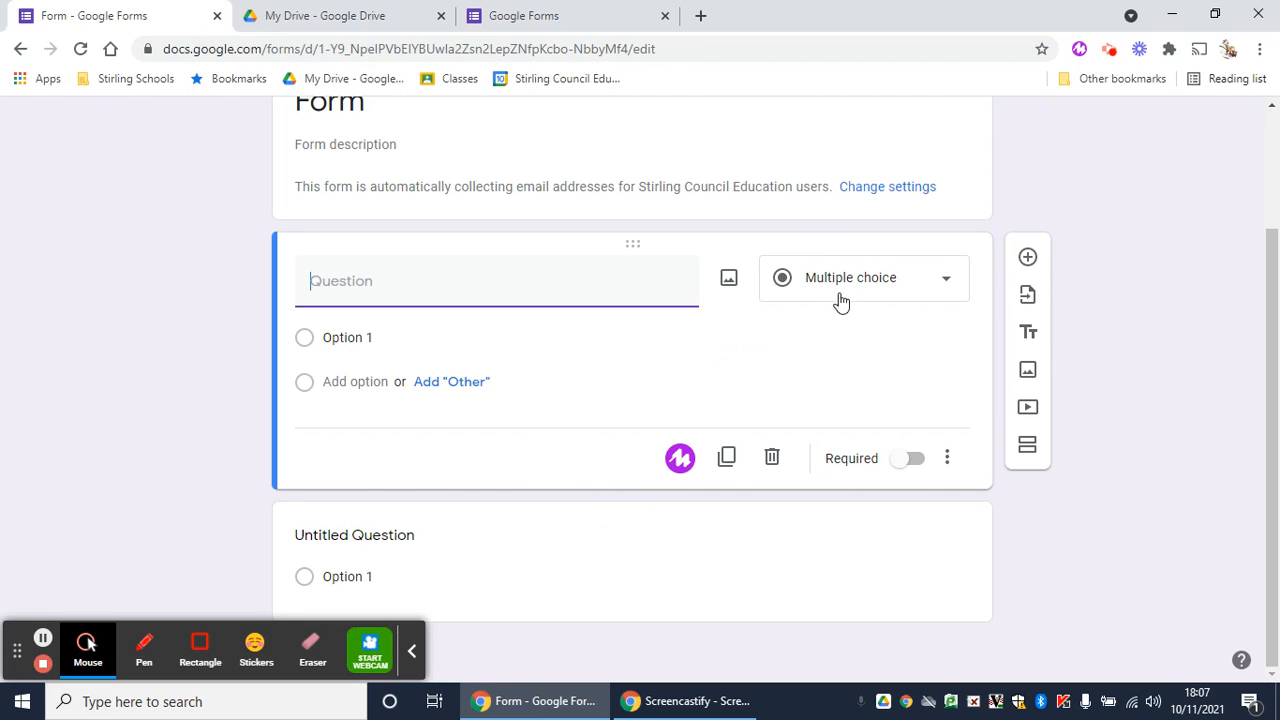
left_click(612, 545)
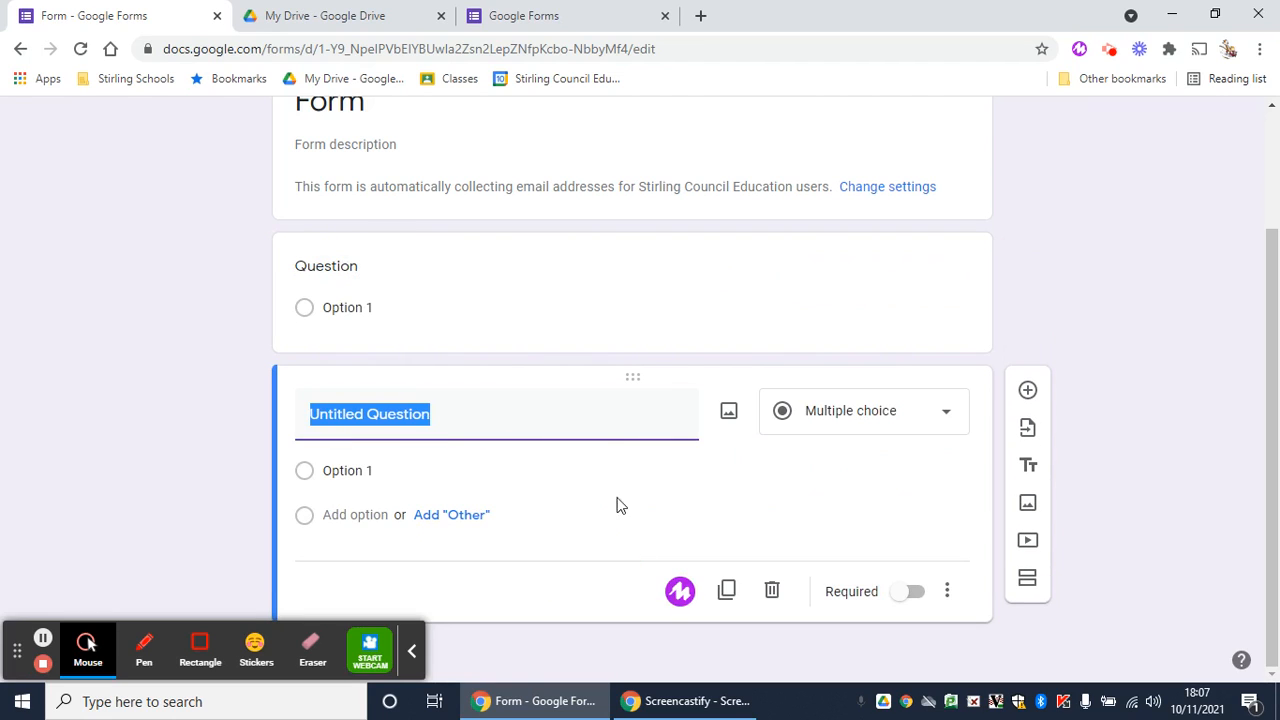
left_click(617, 337)
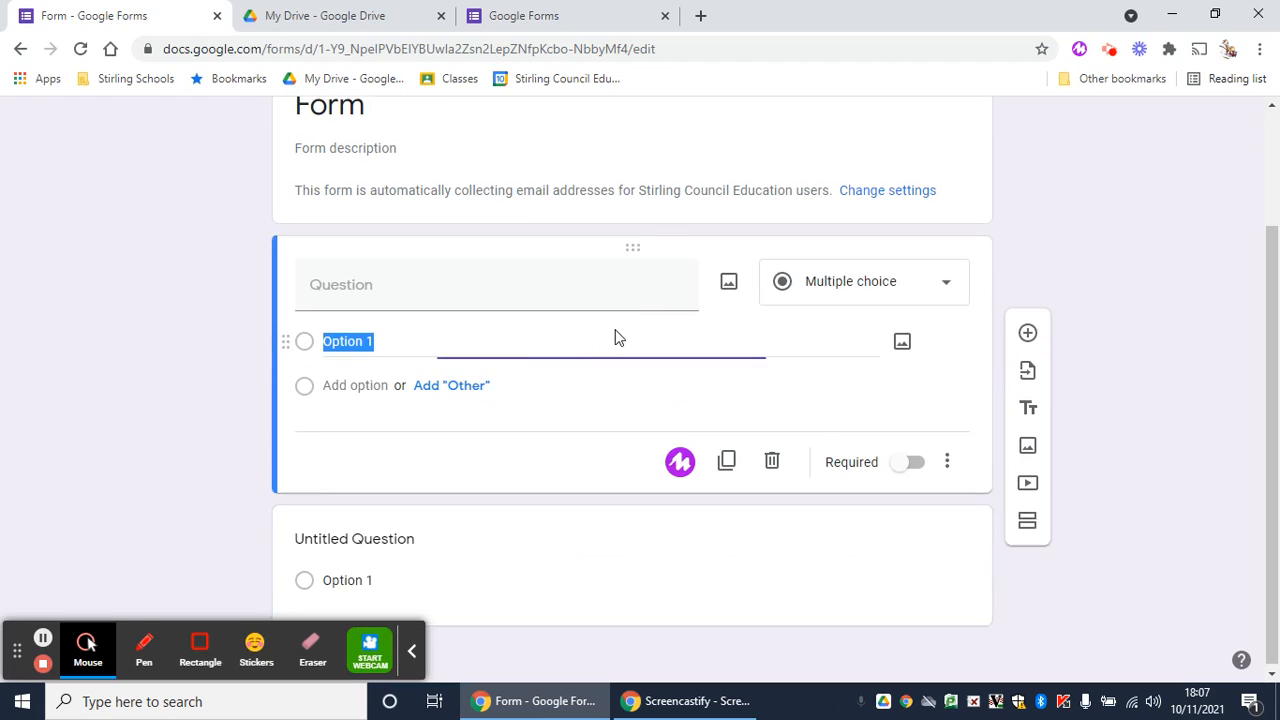
left_click(857, 286)
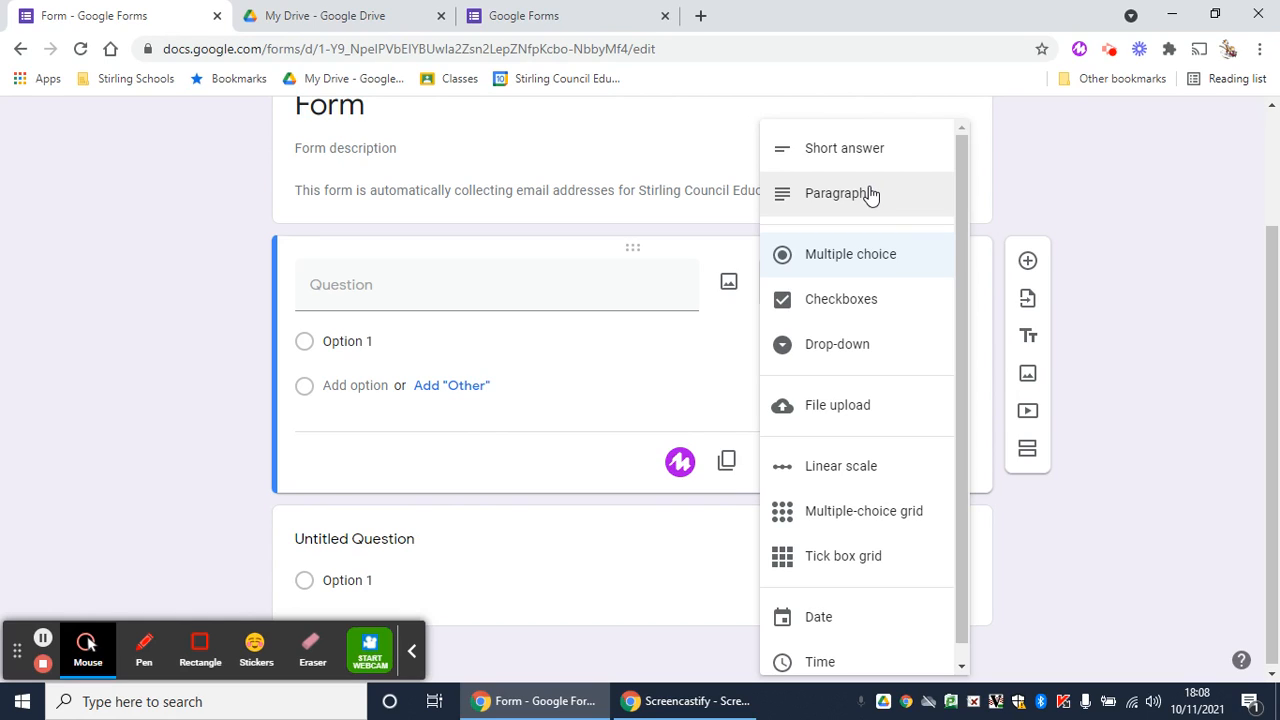
left_click(888, 262)
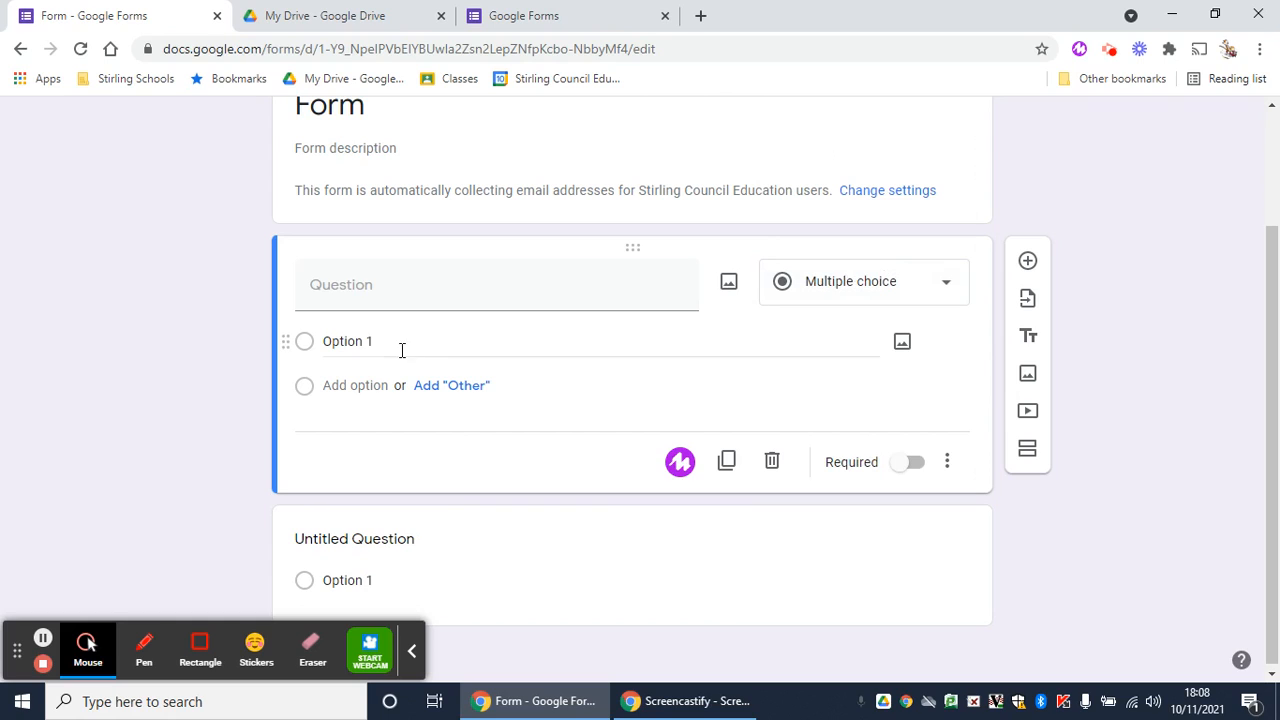
Enter yes and no as the new question's two answer options
left_click(364, 343)
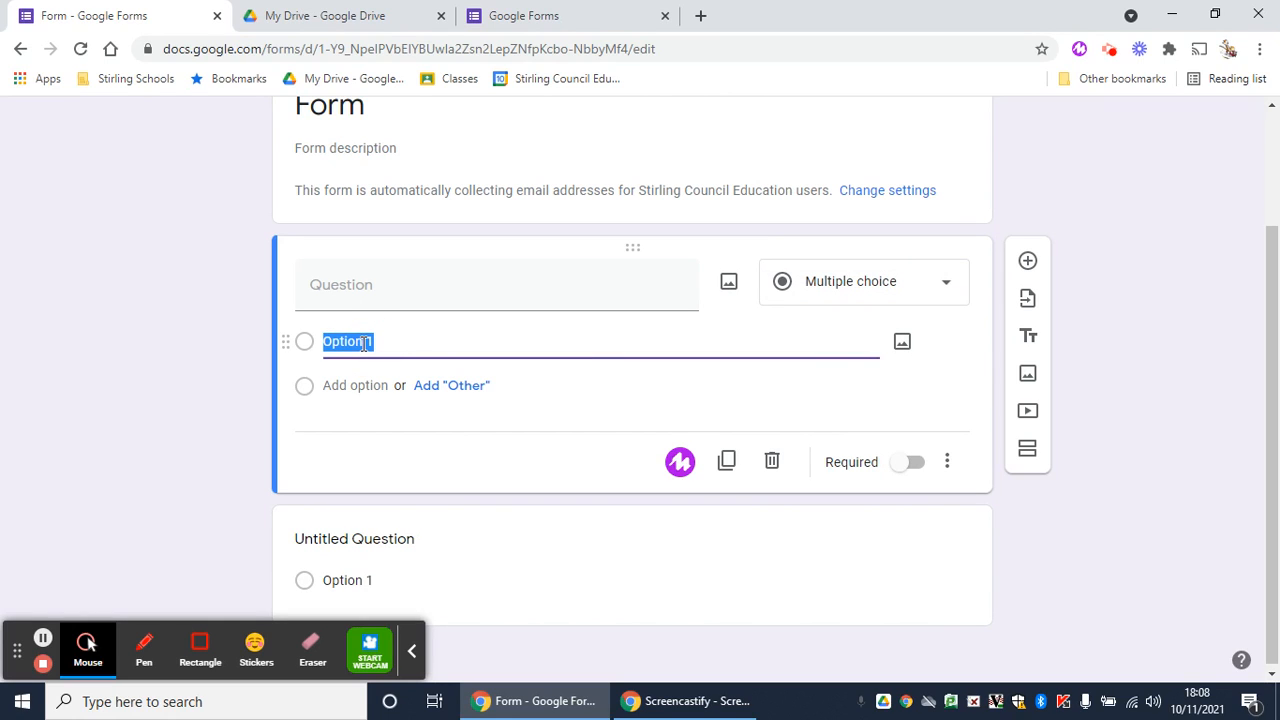
type("yes")
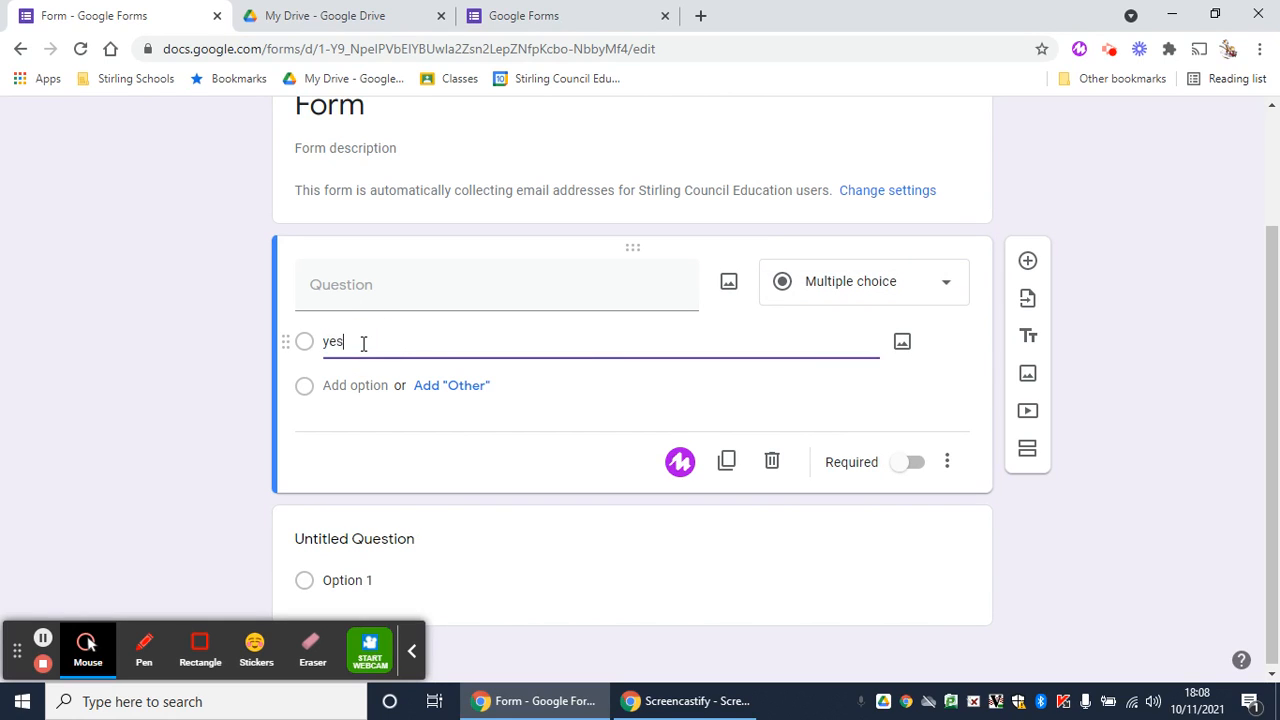
left_click(343, 386)
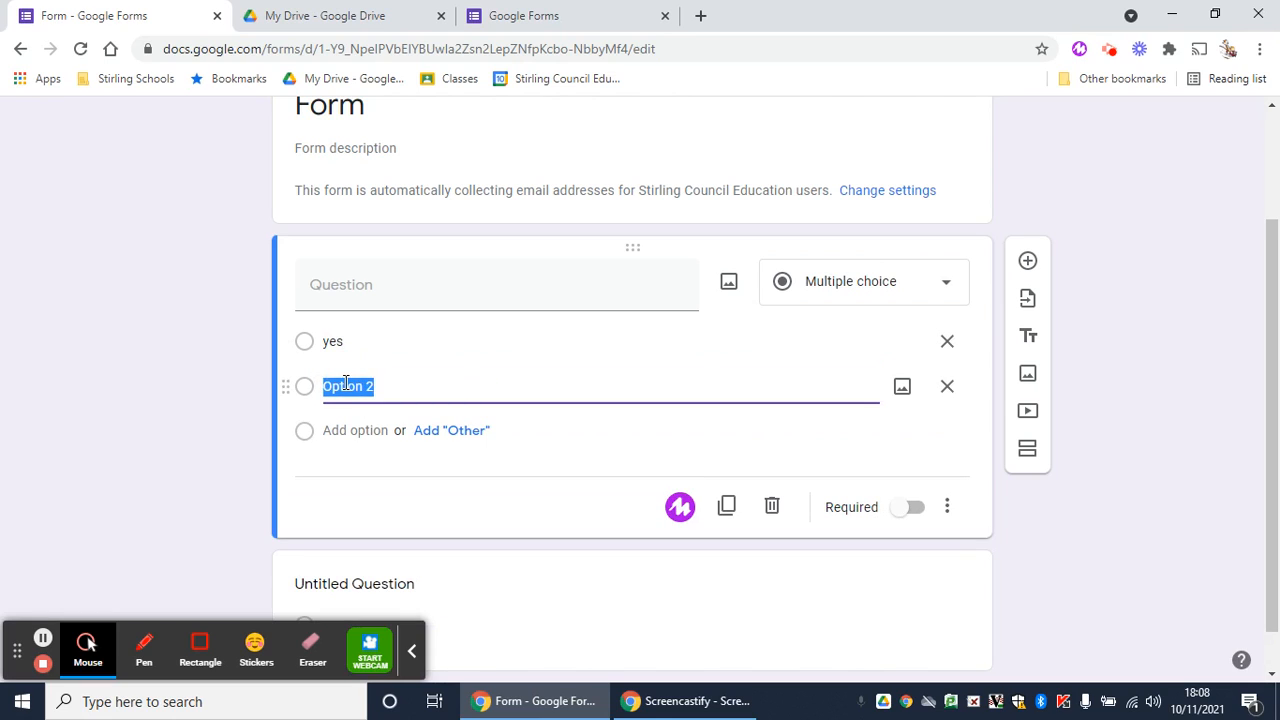
type("no")
Title the question 'do you like forms' and add an Other option
left_click(382, 298)
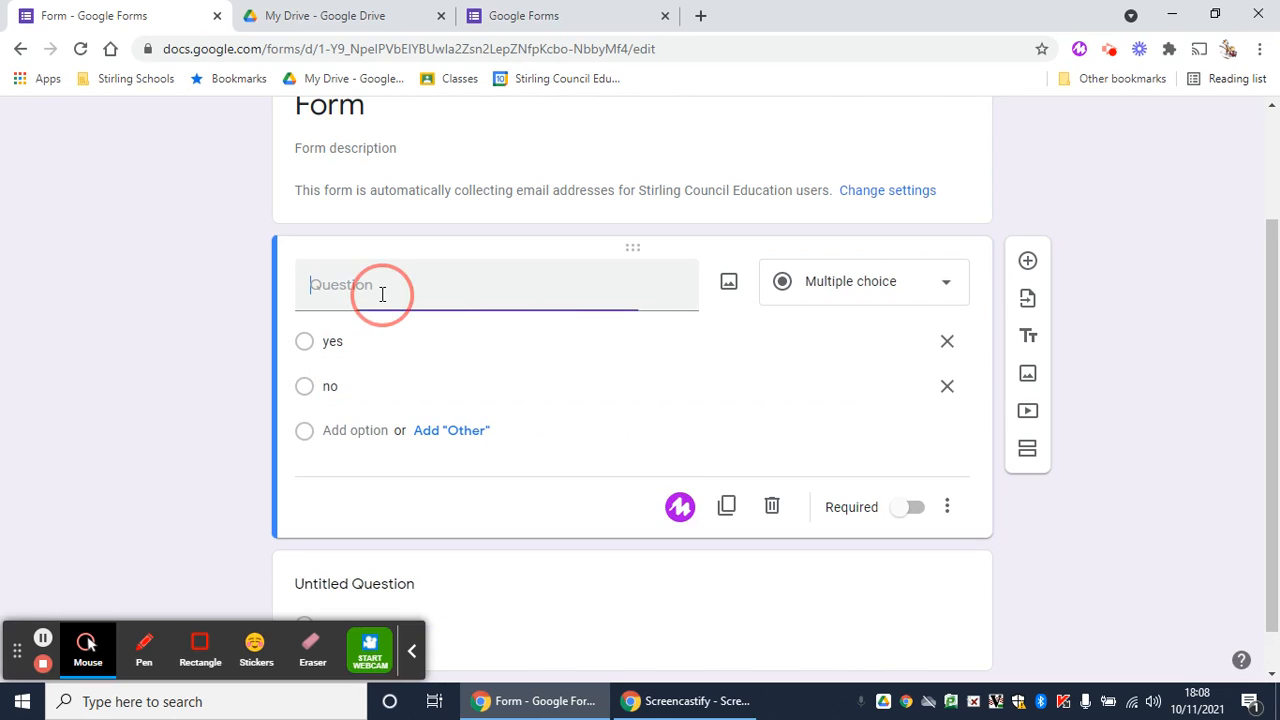
type("do you like")
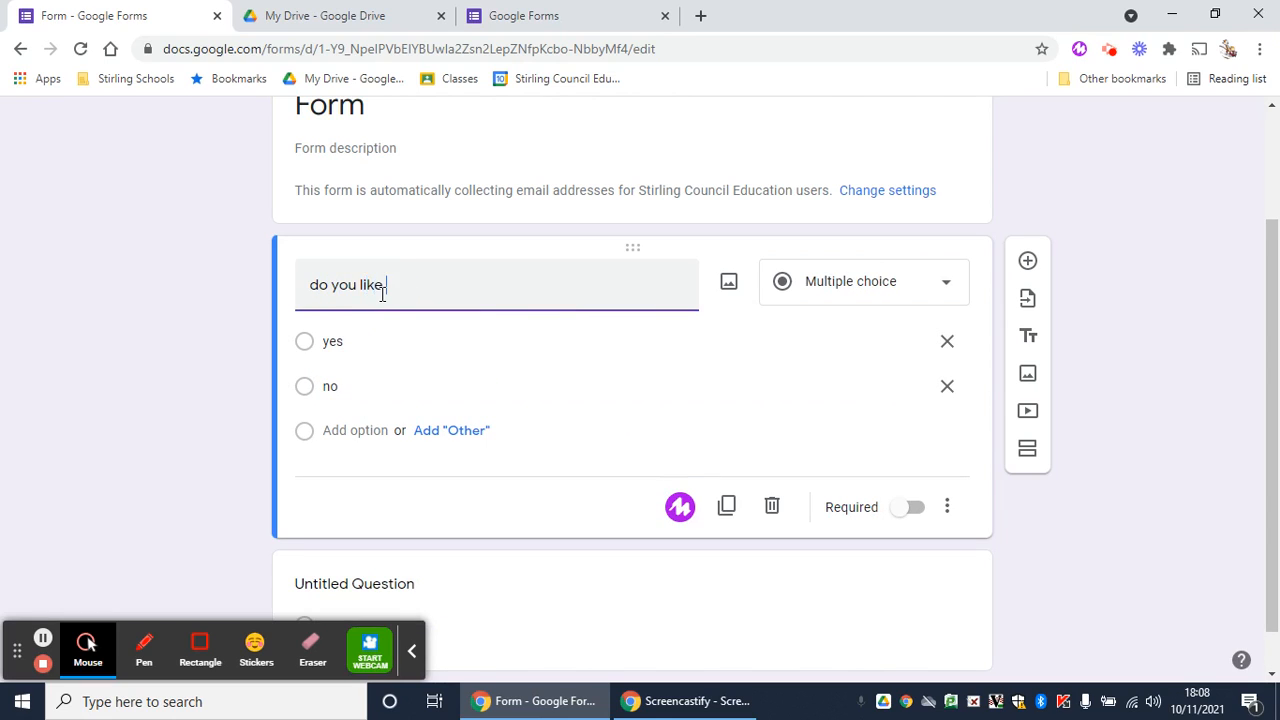
type(" forms")
left_click(469, 432)
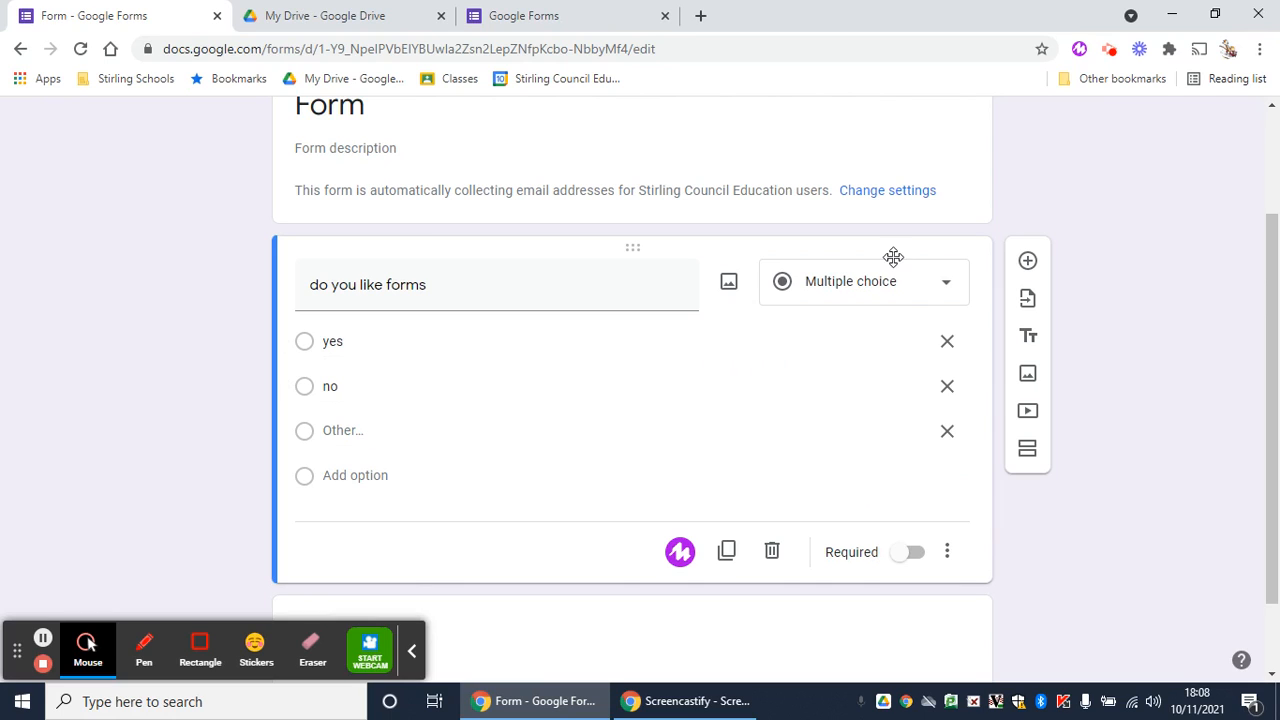
Change the question's type to Checkboxes, then to Drop-down
left_click(892, 288)
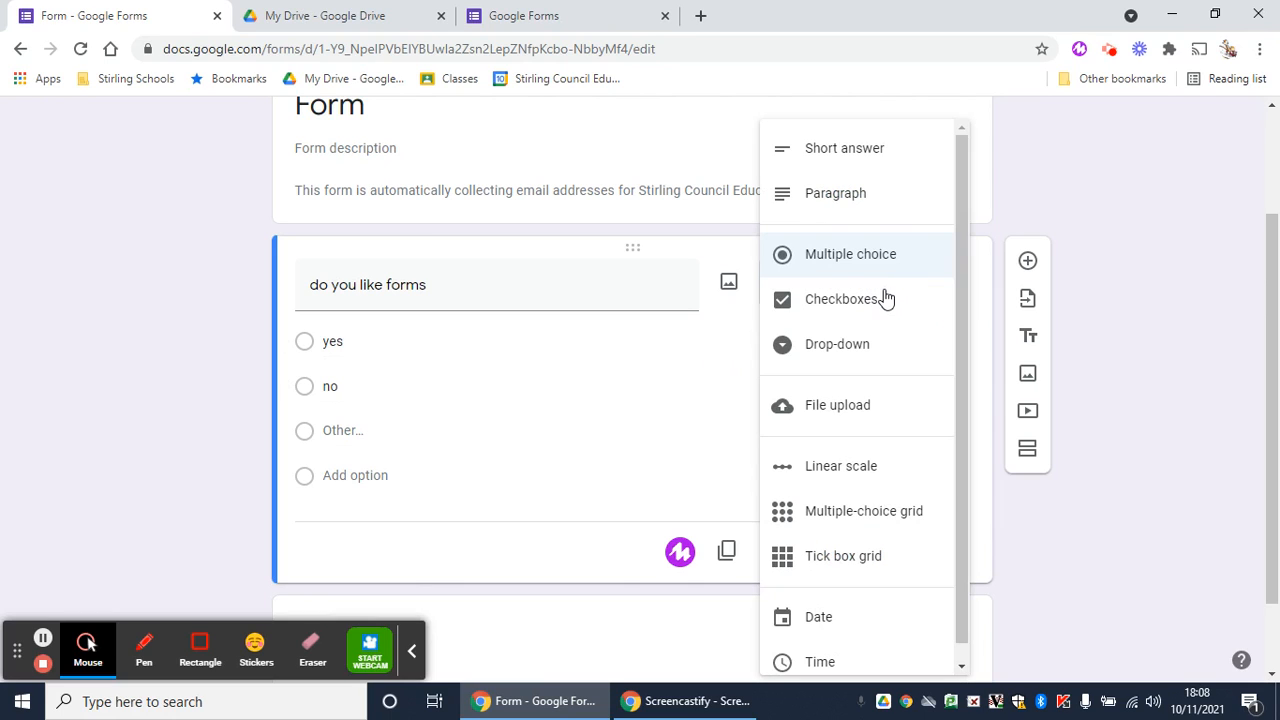
left_click(866, 299)
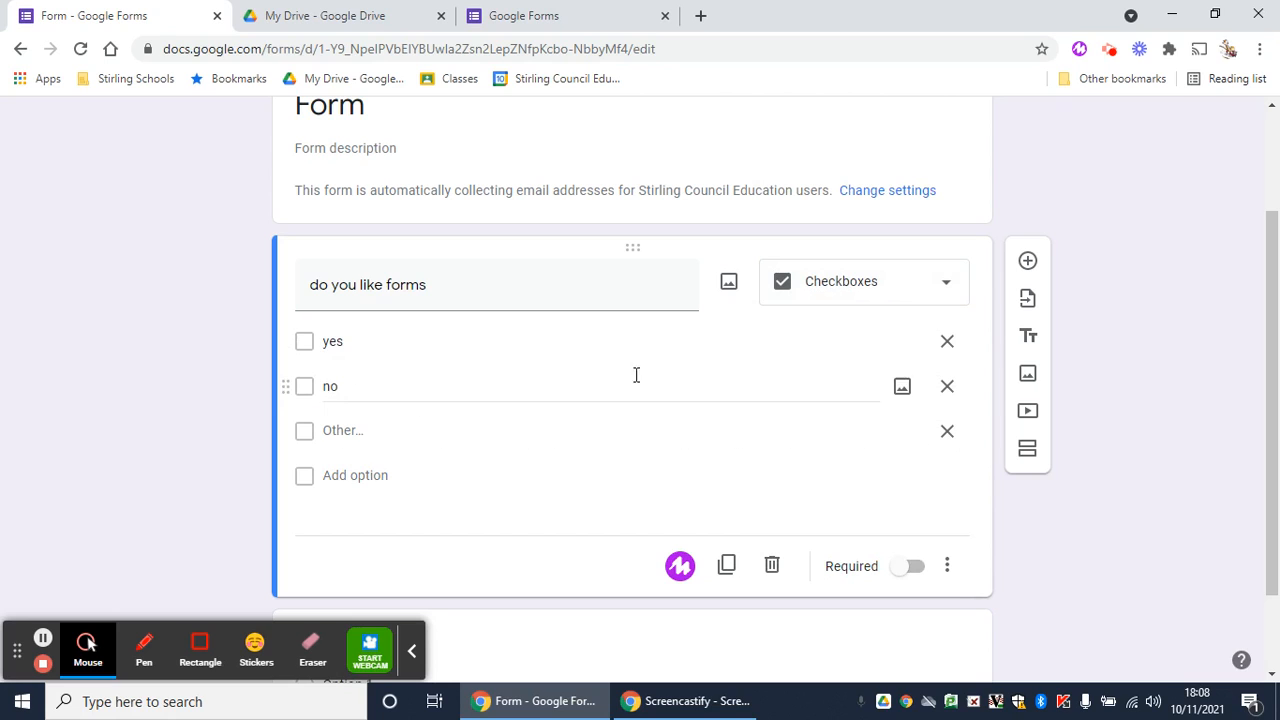
left_click(870, 283)
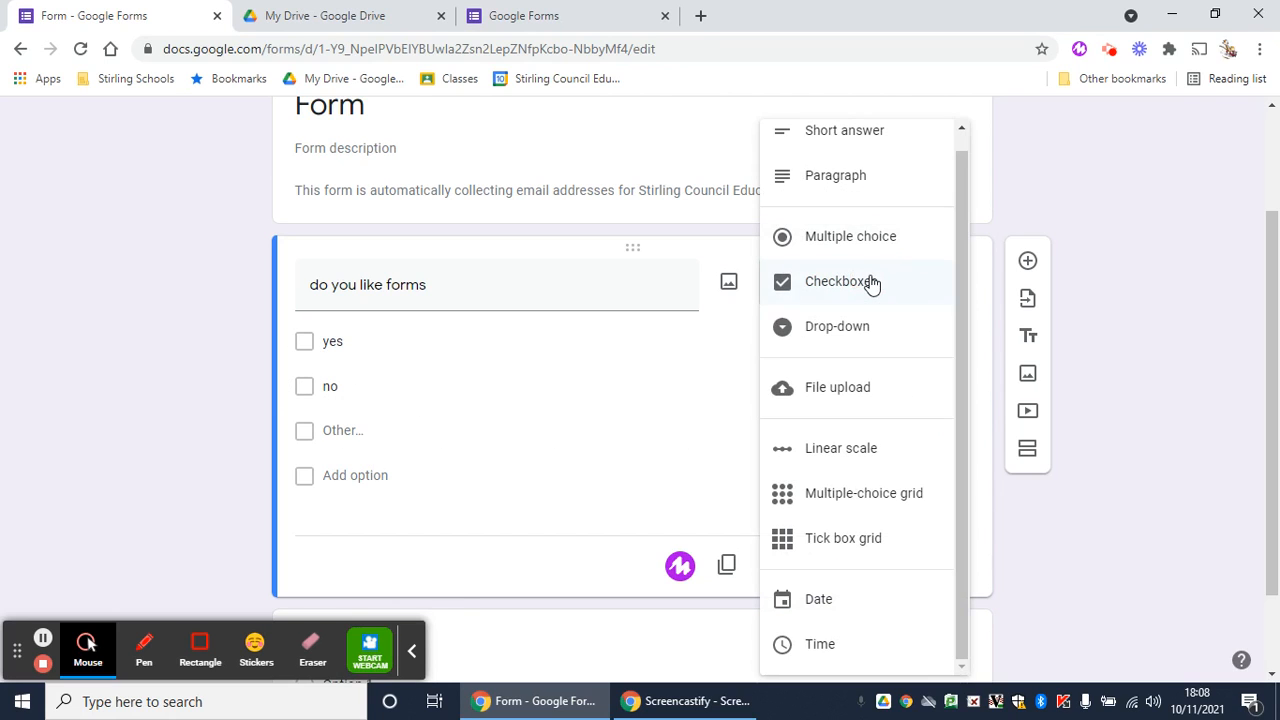
left_click(870, 328)
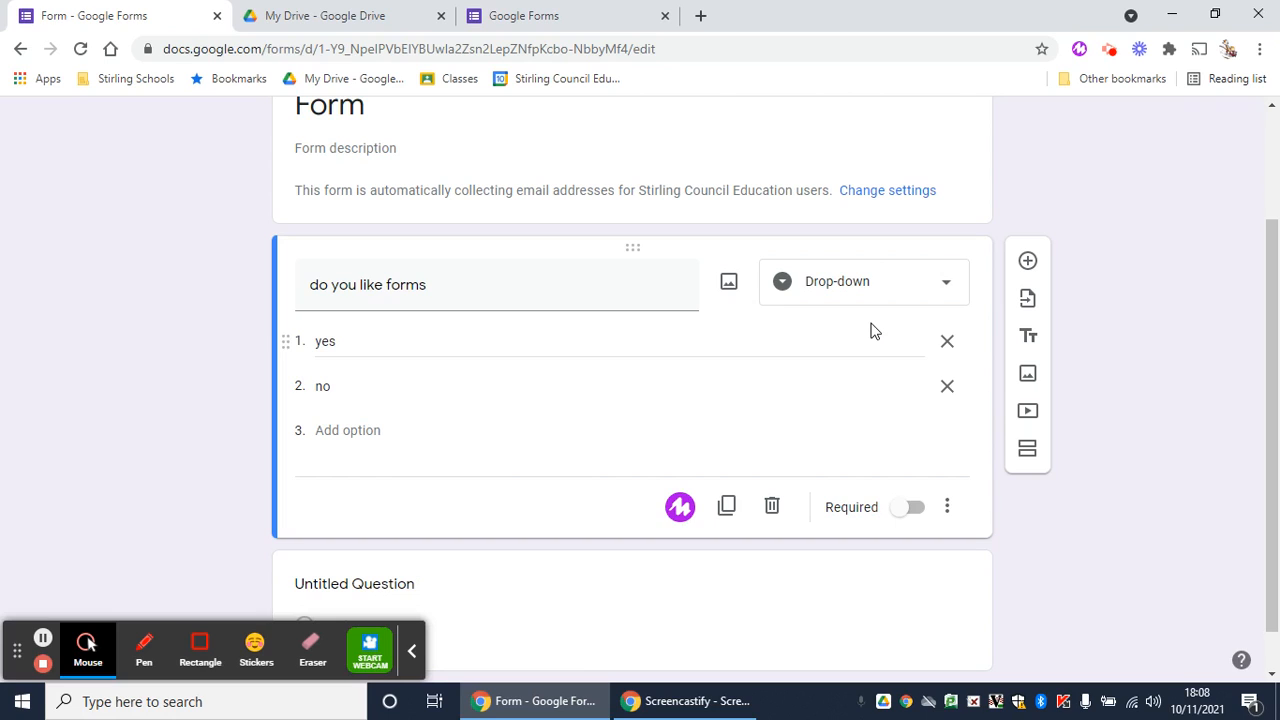
Change the question's type to Linear scale, then to Multiple-choice grid
left_click(888, 302)
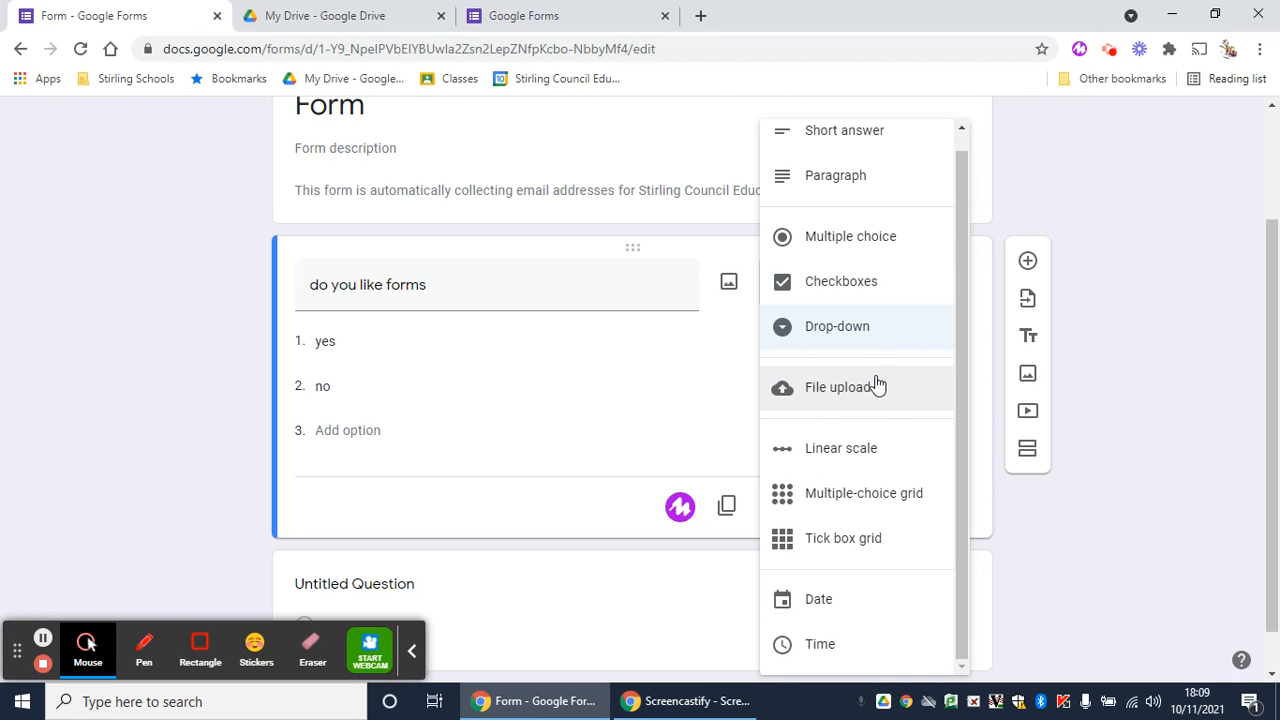
left_click(838, 455)
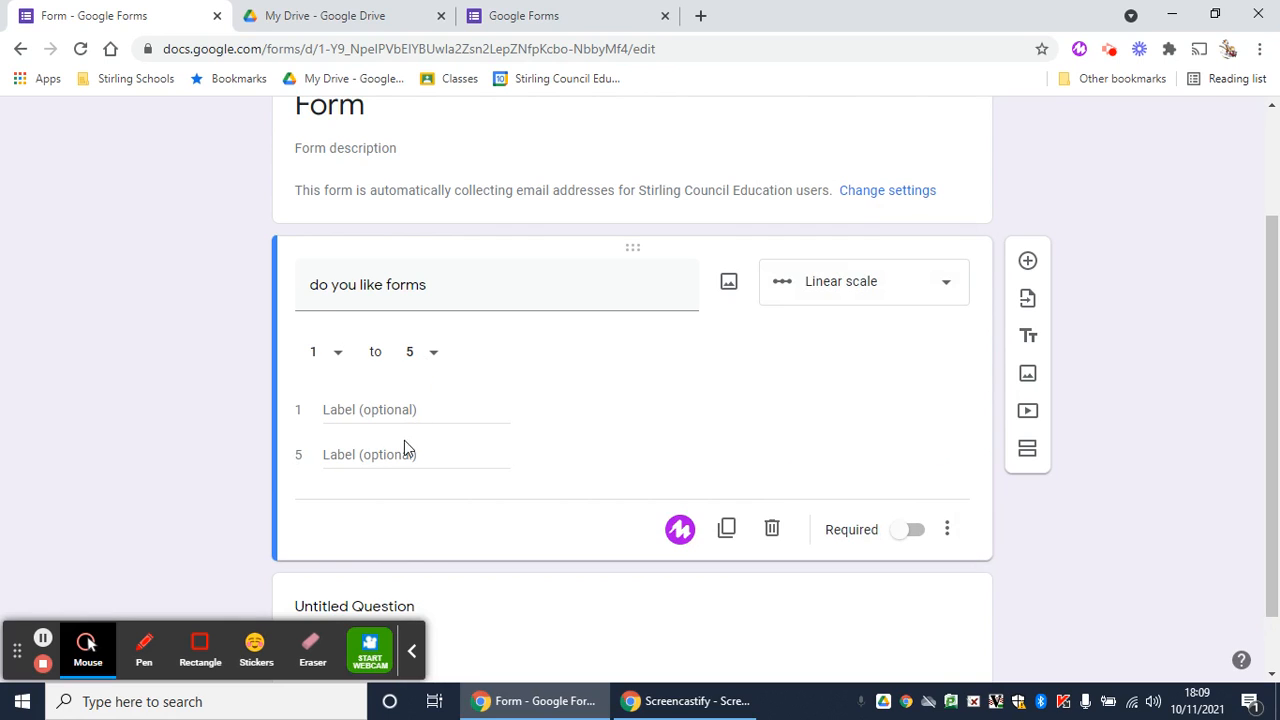
left_click(851, 287)
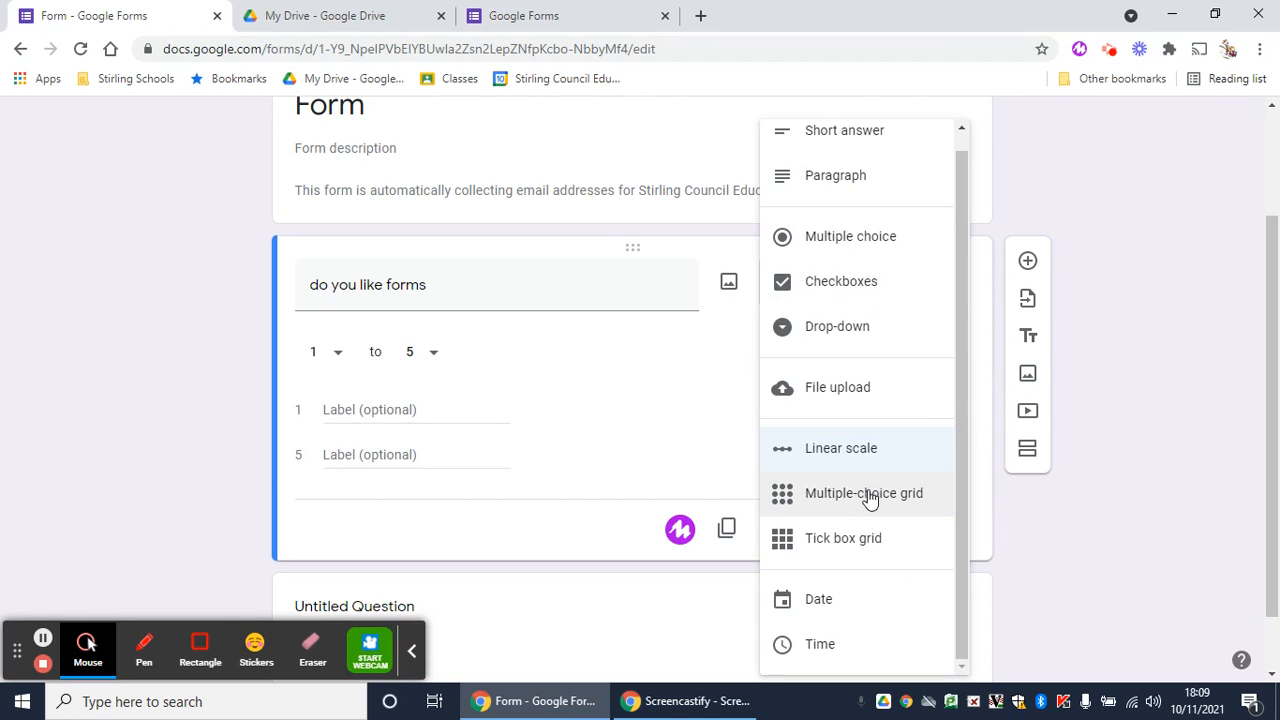
left_click(864, 496)
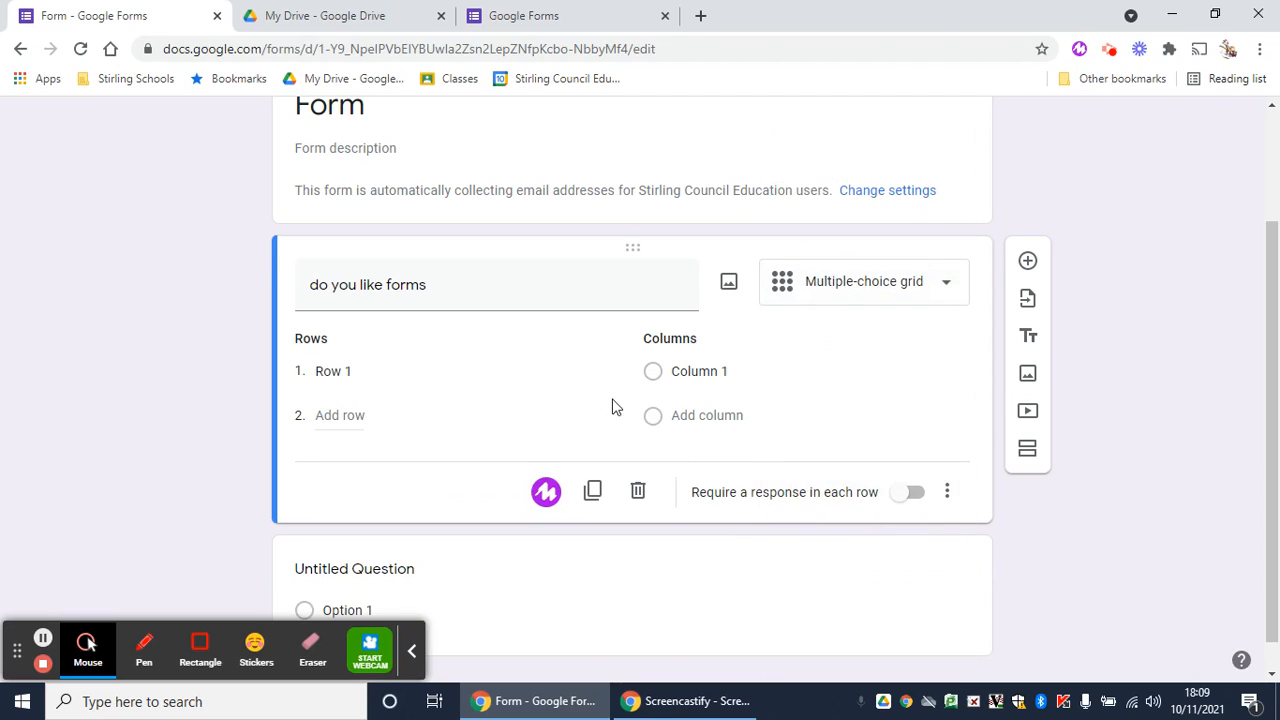
Add a second row and two more columns to the multiple-choice grid question
left_click(361, 371)
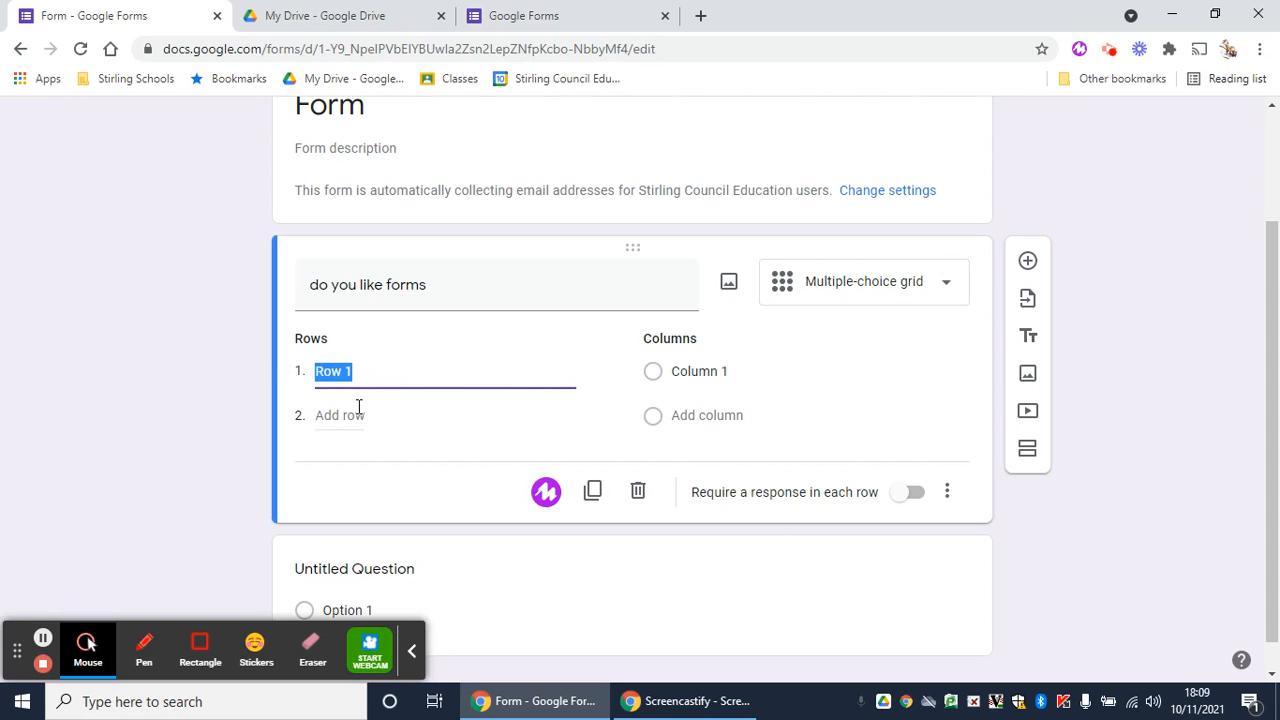
left_click(351, 414)
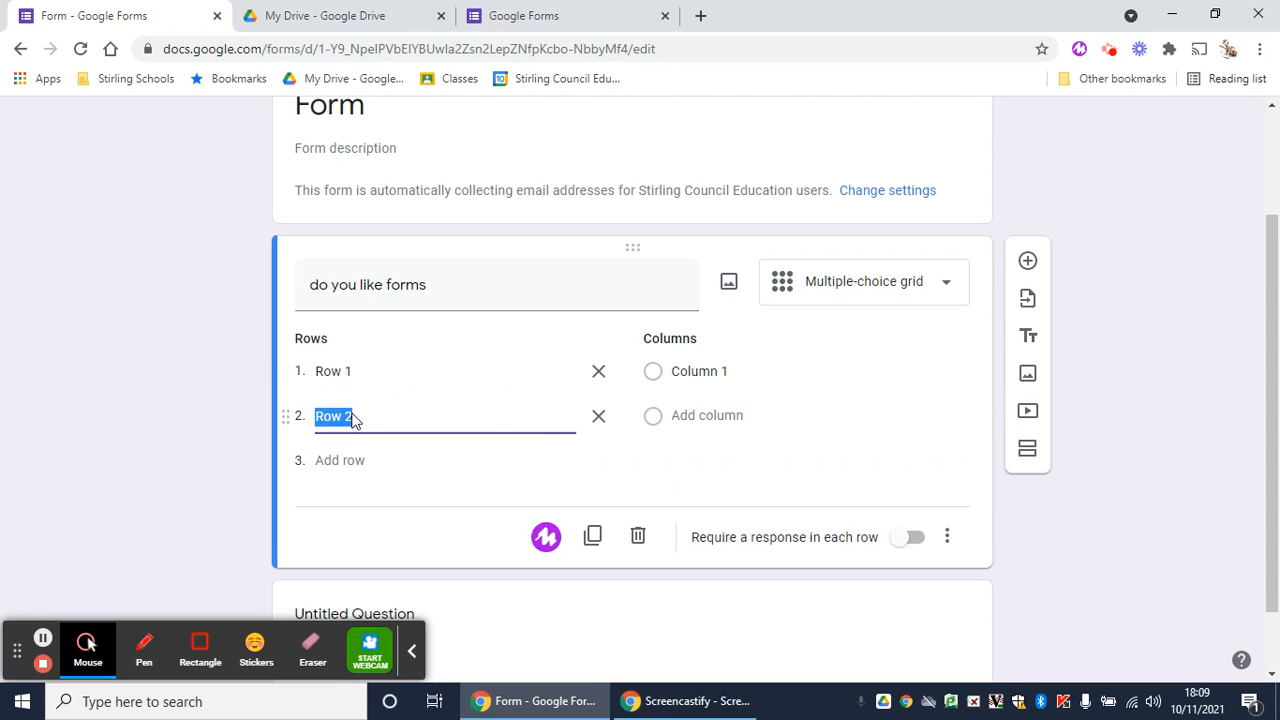
left_click(691, 371)
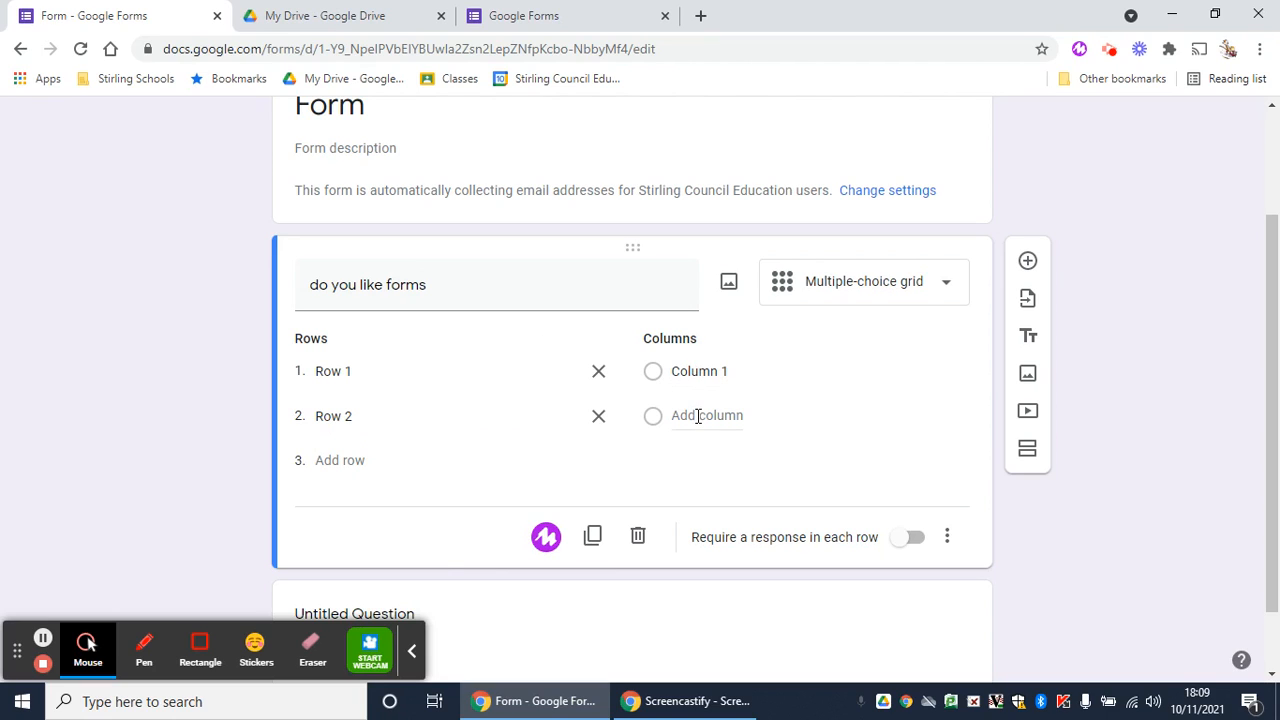
left_click(698, 416)
left_click(709, 460)
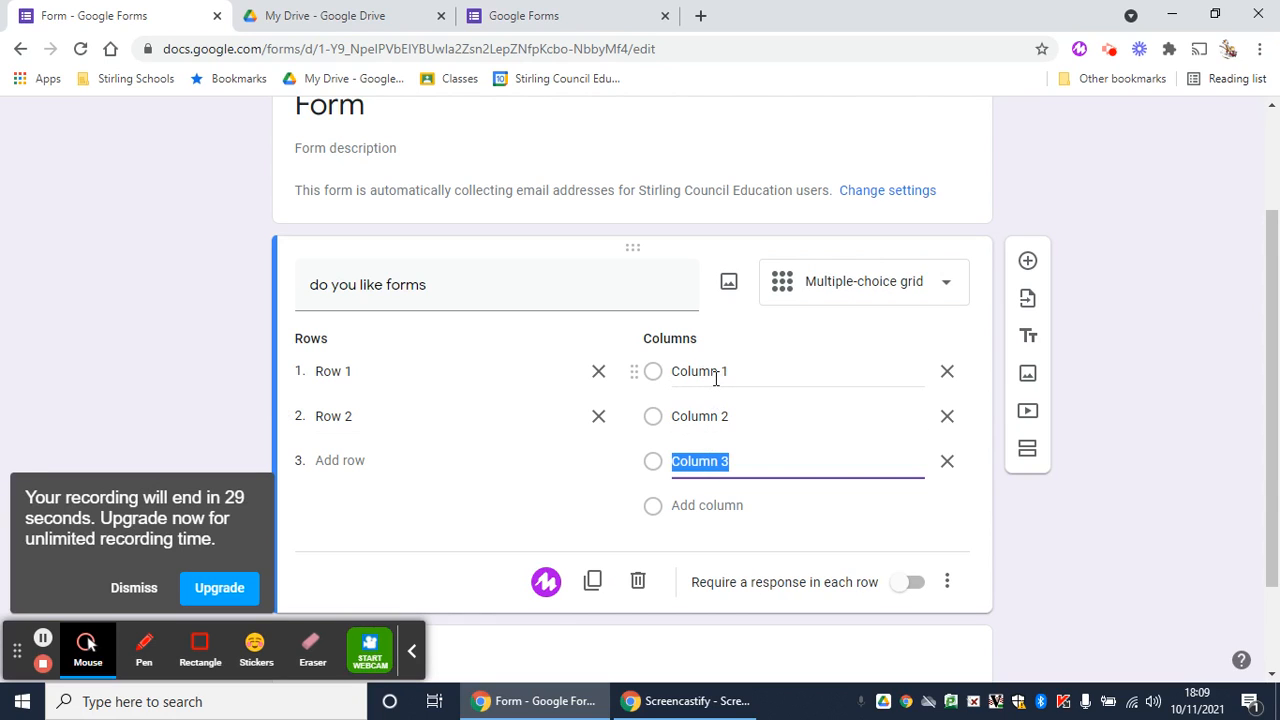
Change the question's type to Date, then to Time
left_click(880, 283)
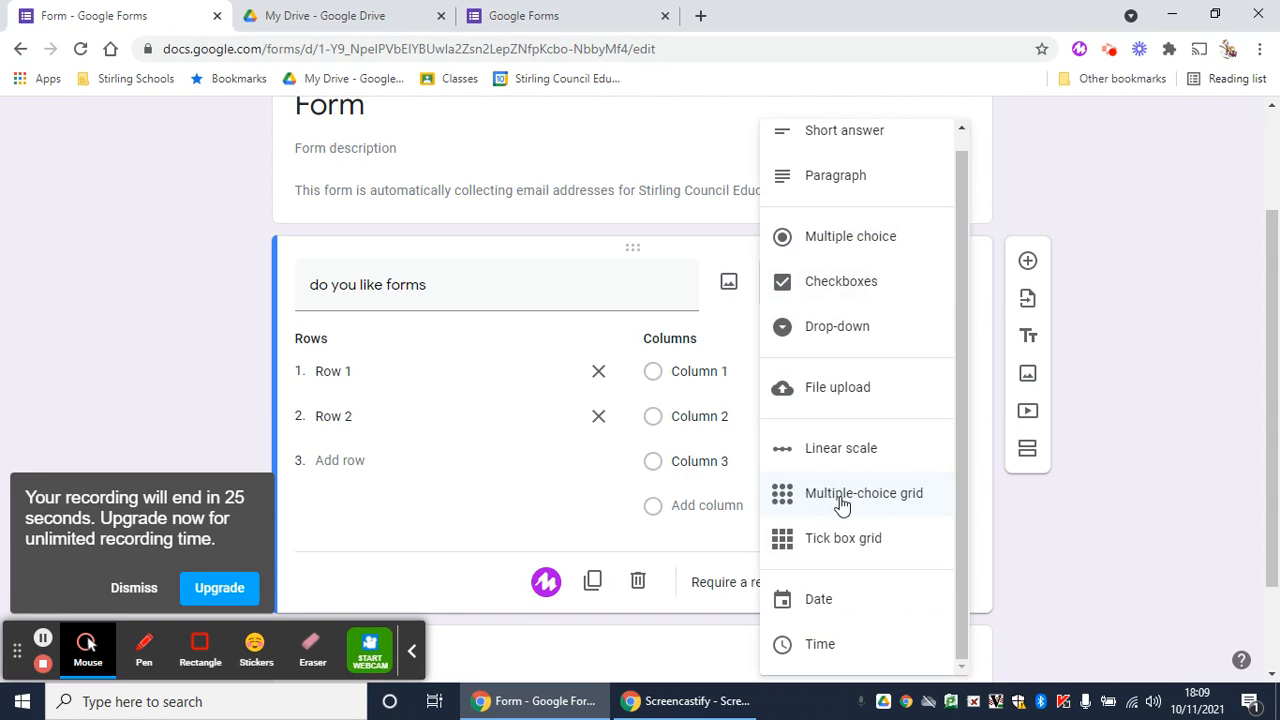
left_click(849, 622)
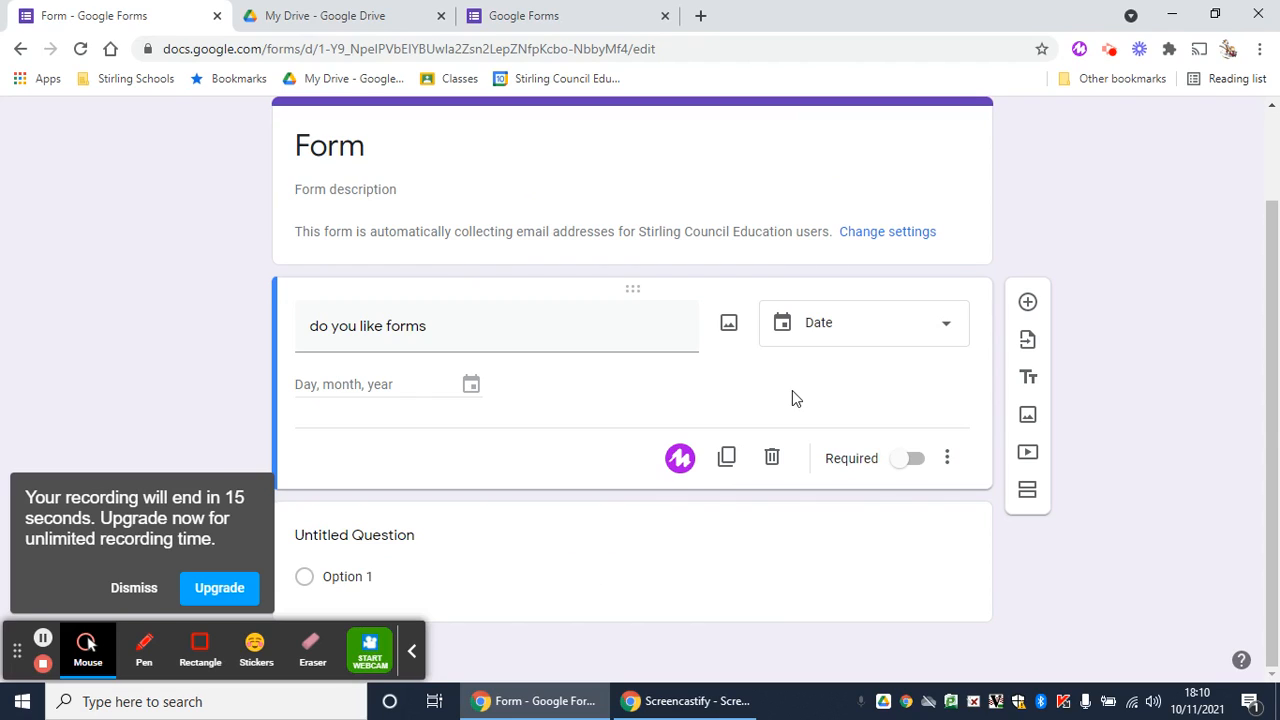
left_click(902, 330)
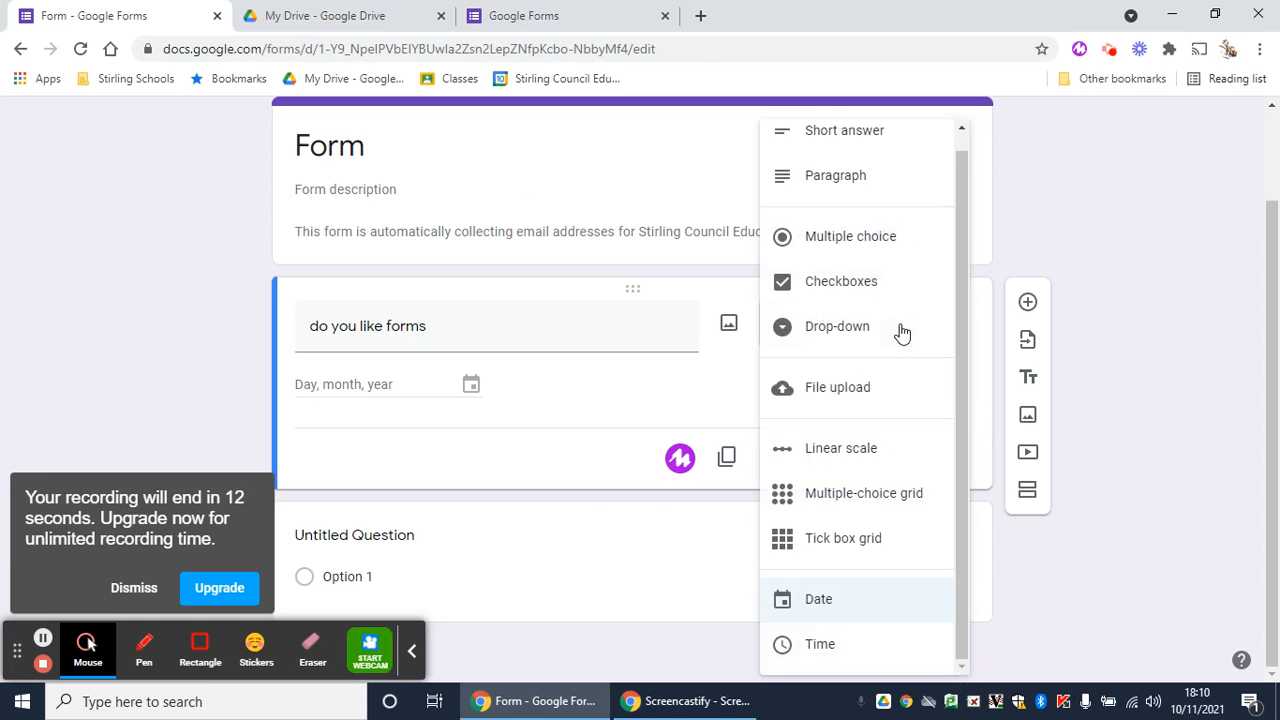
left_click(845, 640)
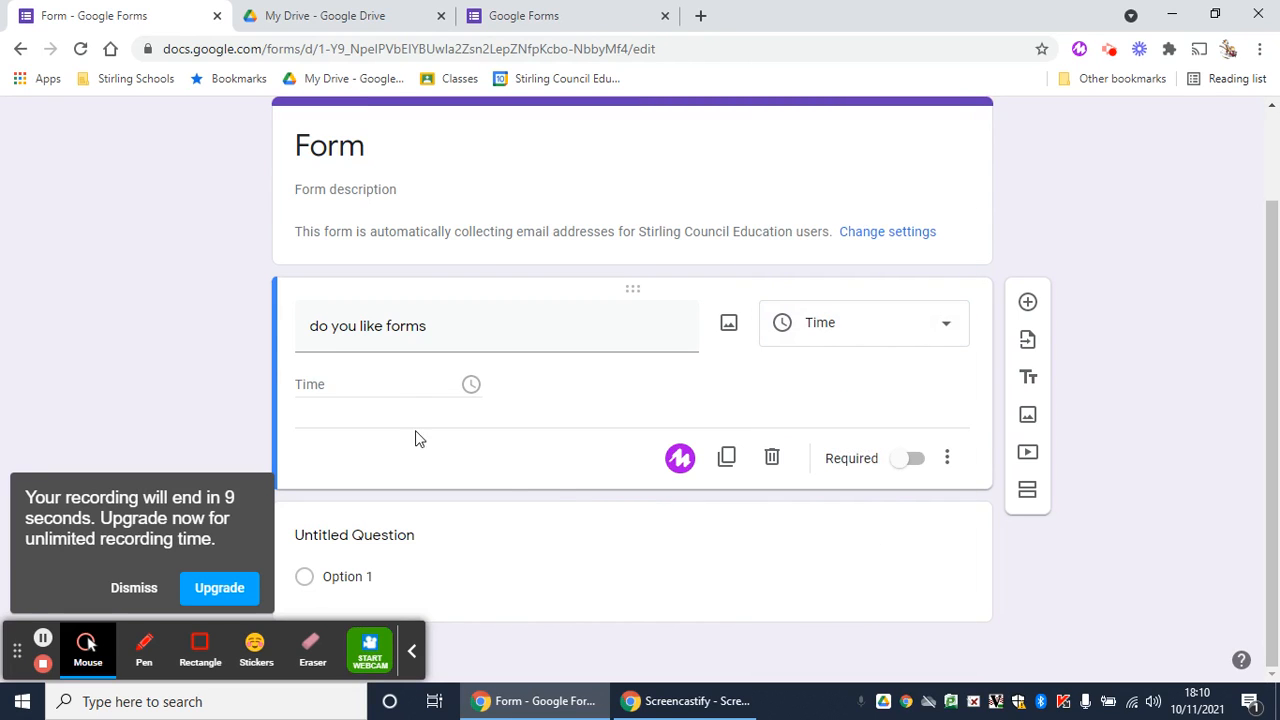